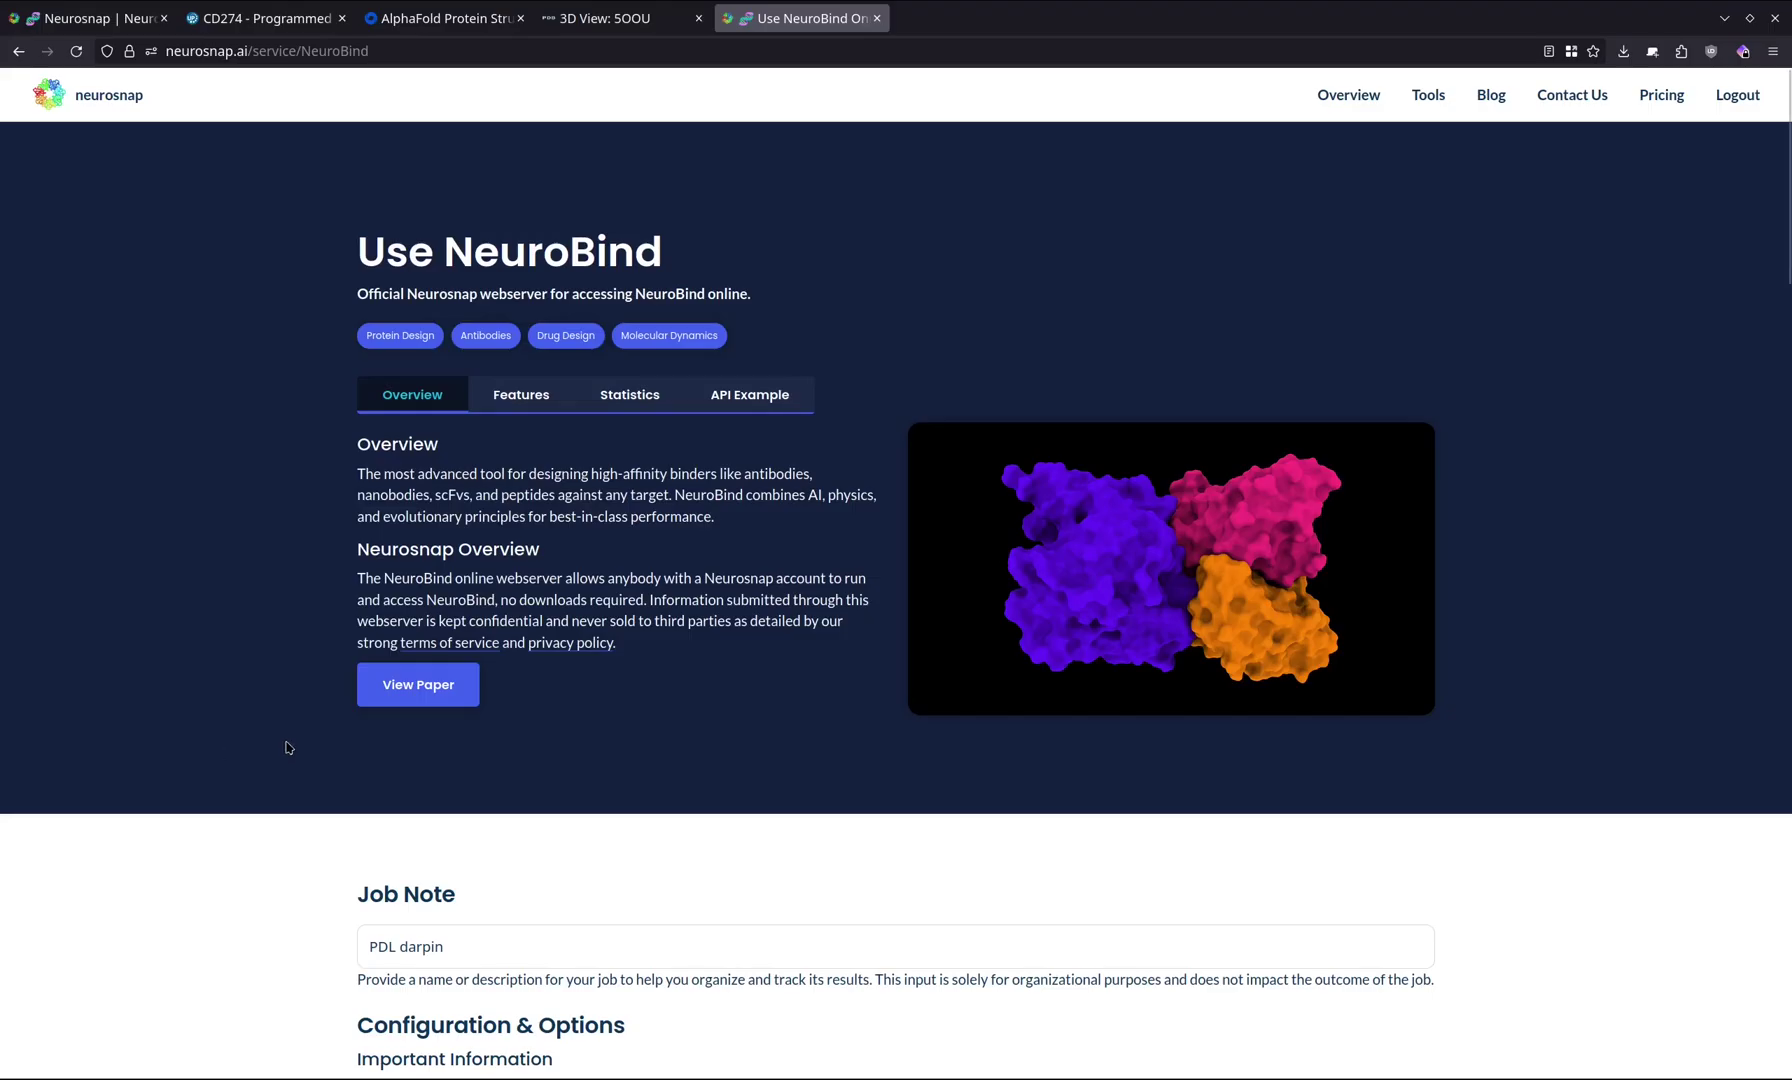
Scroll down to Service Inputs and open the Add Protein Sequences dialog for the target.
scroll(344, 744, "down", 5)
scroll(340, 722, "down", 1)
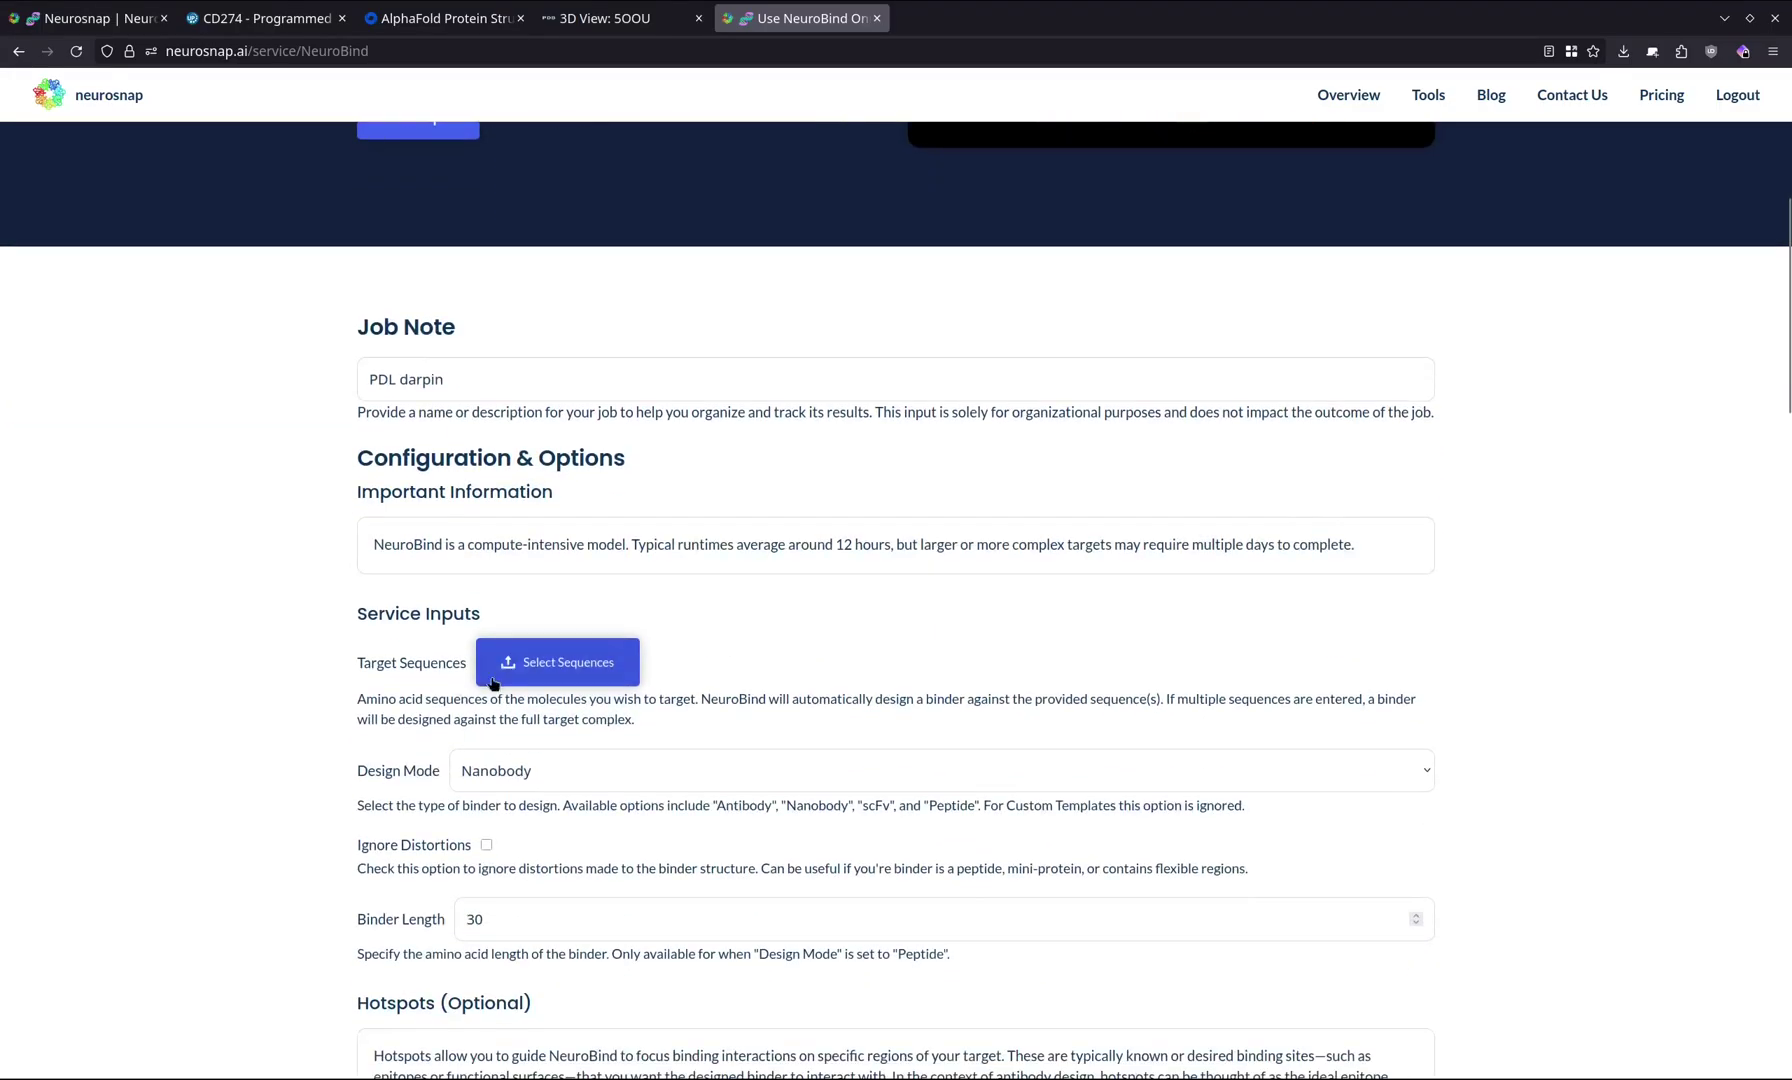
left_click(555, 663)
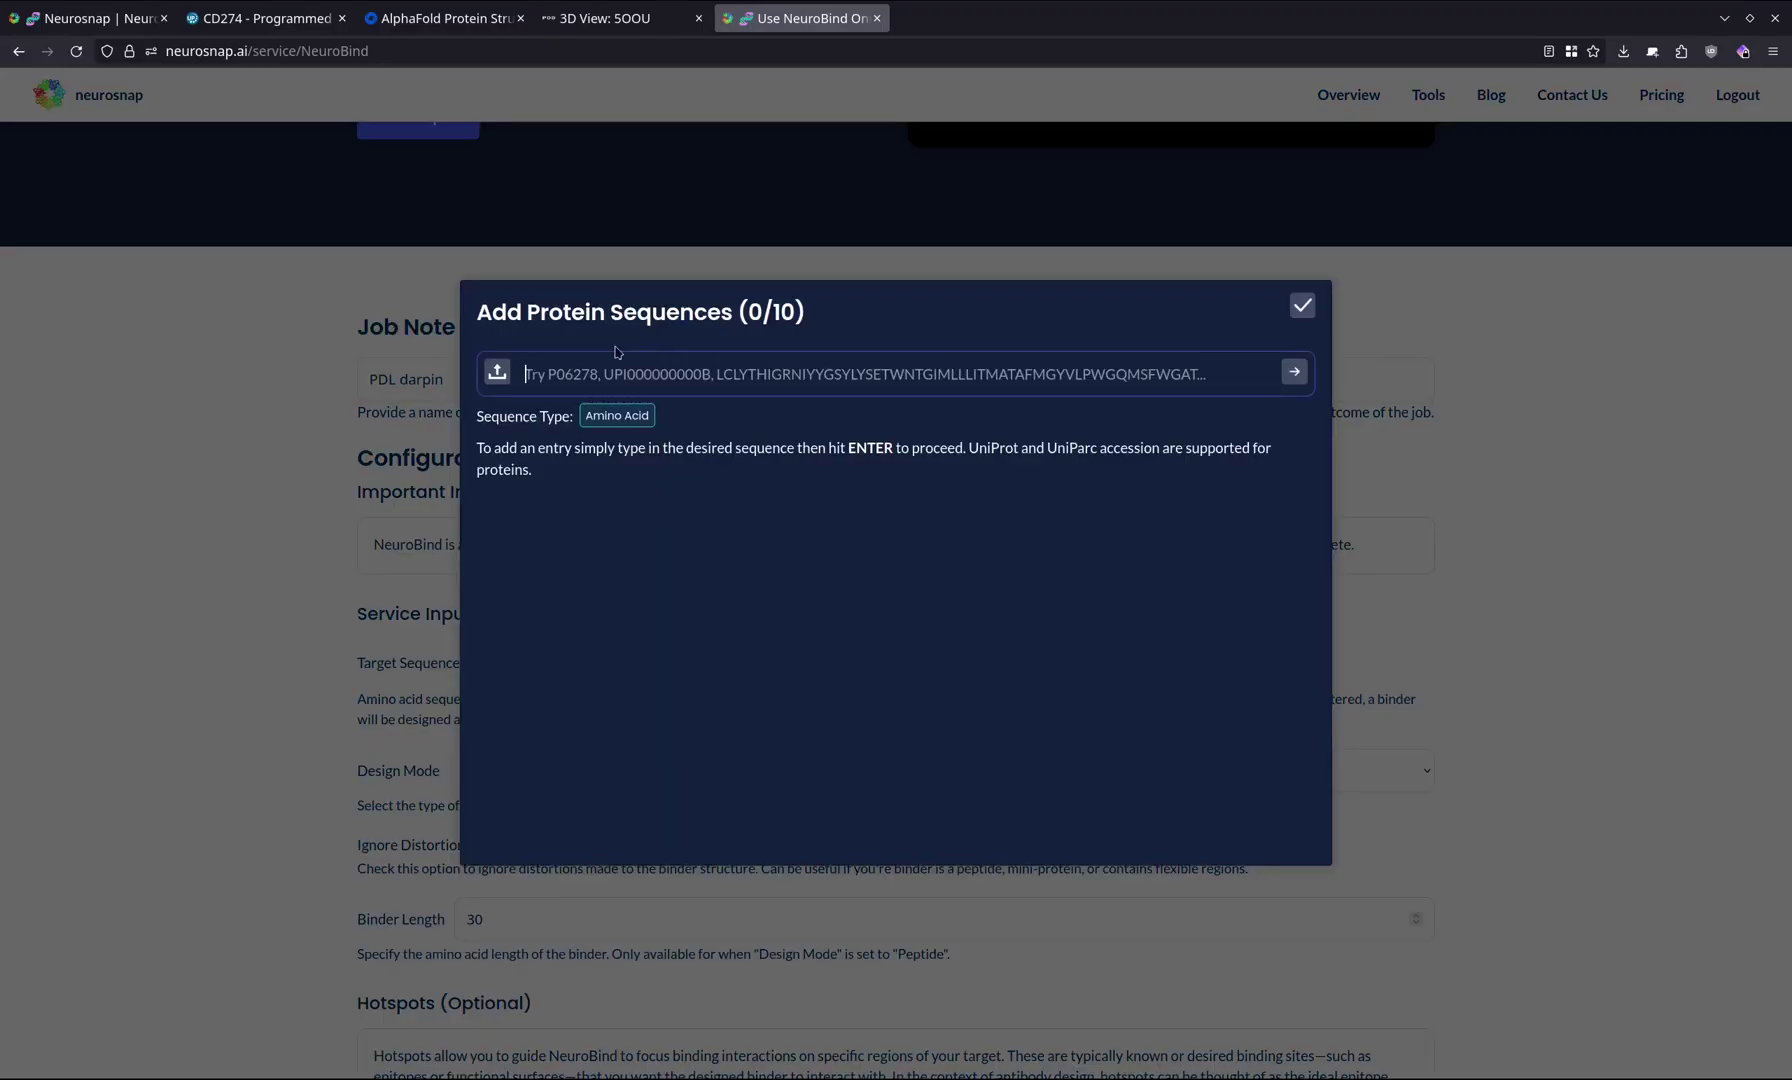
Rotate the CD274 experimental structure in UniProt, then the AlphaFold model of PD-L1 (Q9NZQ7).
left_click(285, 17)
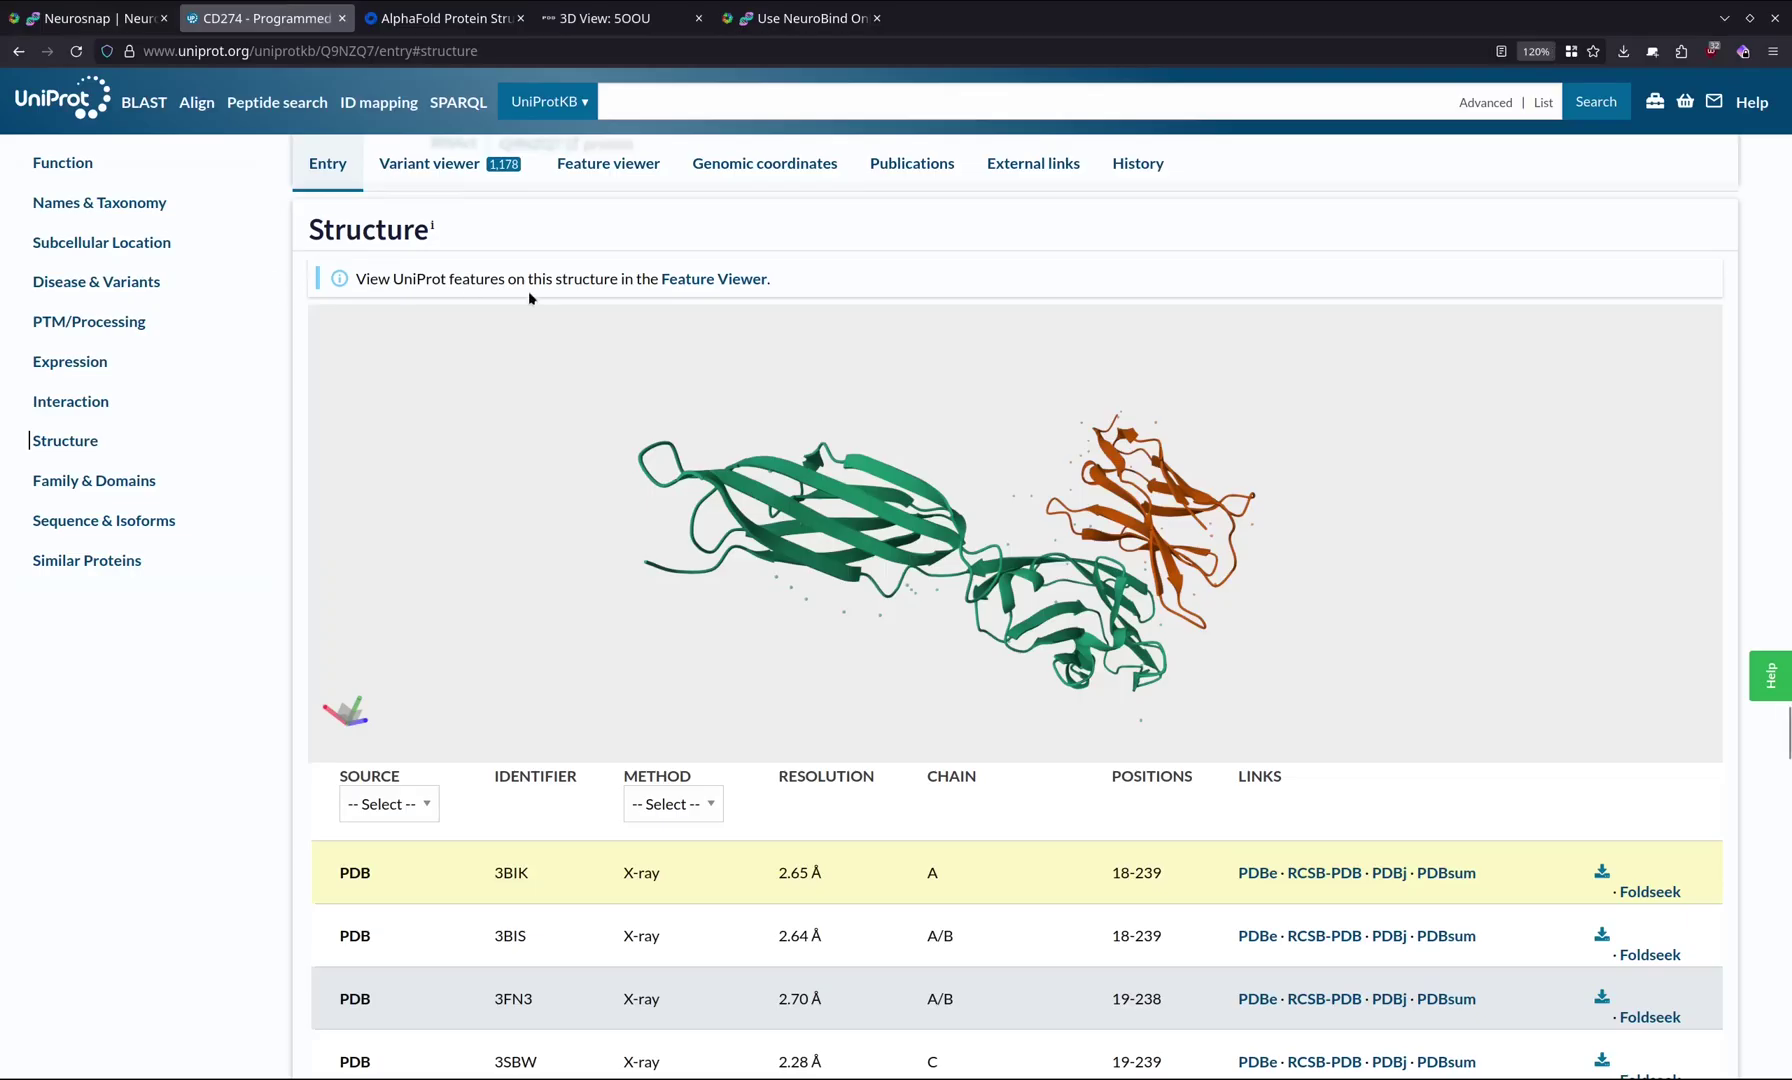
mouse_move(842, 475)
left_mouse_down()
mouse_move(856, 496)
mouse_move(812, 472)
mouse_move(809, 489)
left_mouse_up()
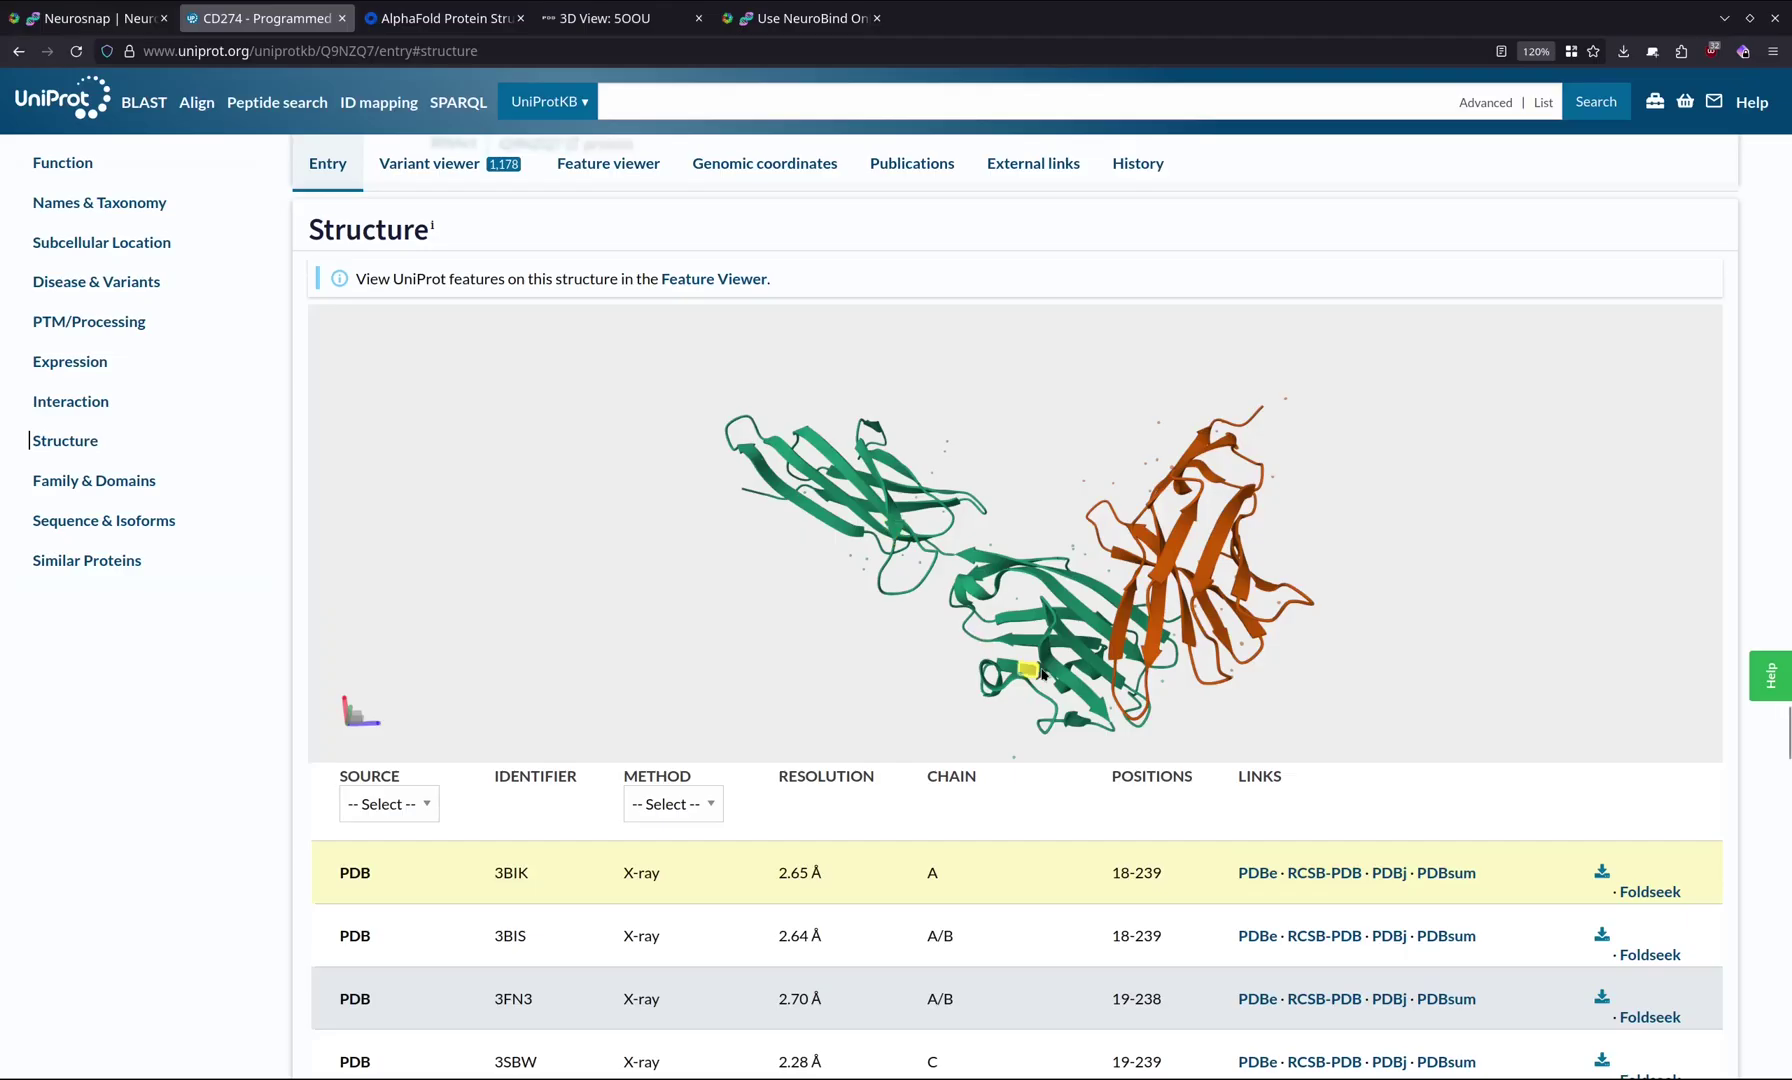
mouse_move(1035, 670)
left_mouse_down()
mouse_move(1077, 592)
mouse_move(1016, 638)
left_mouse_up()
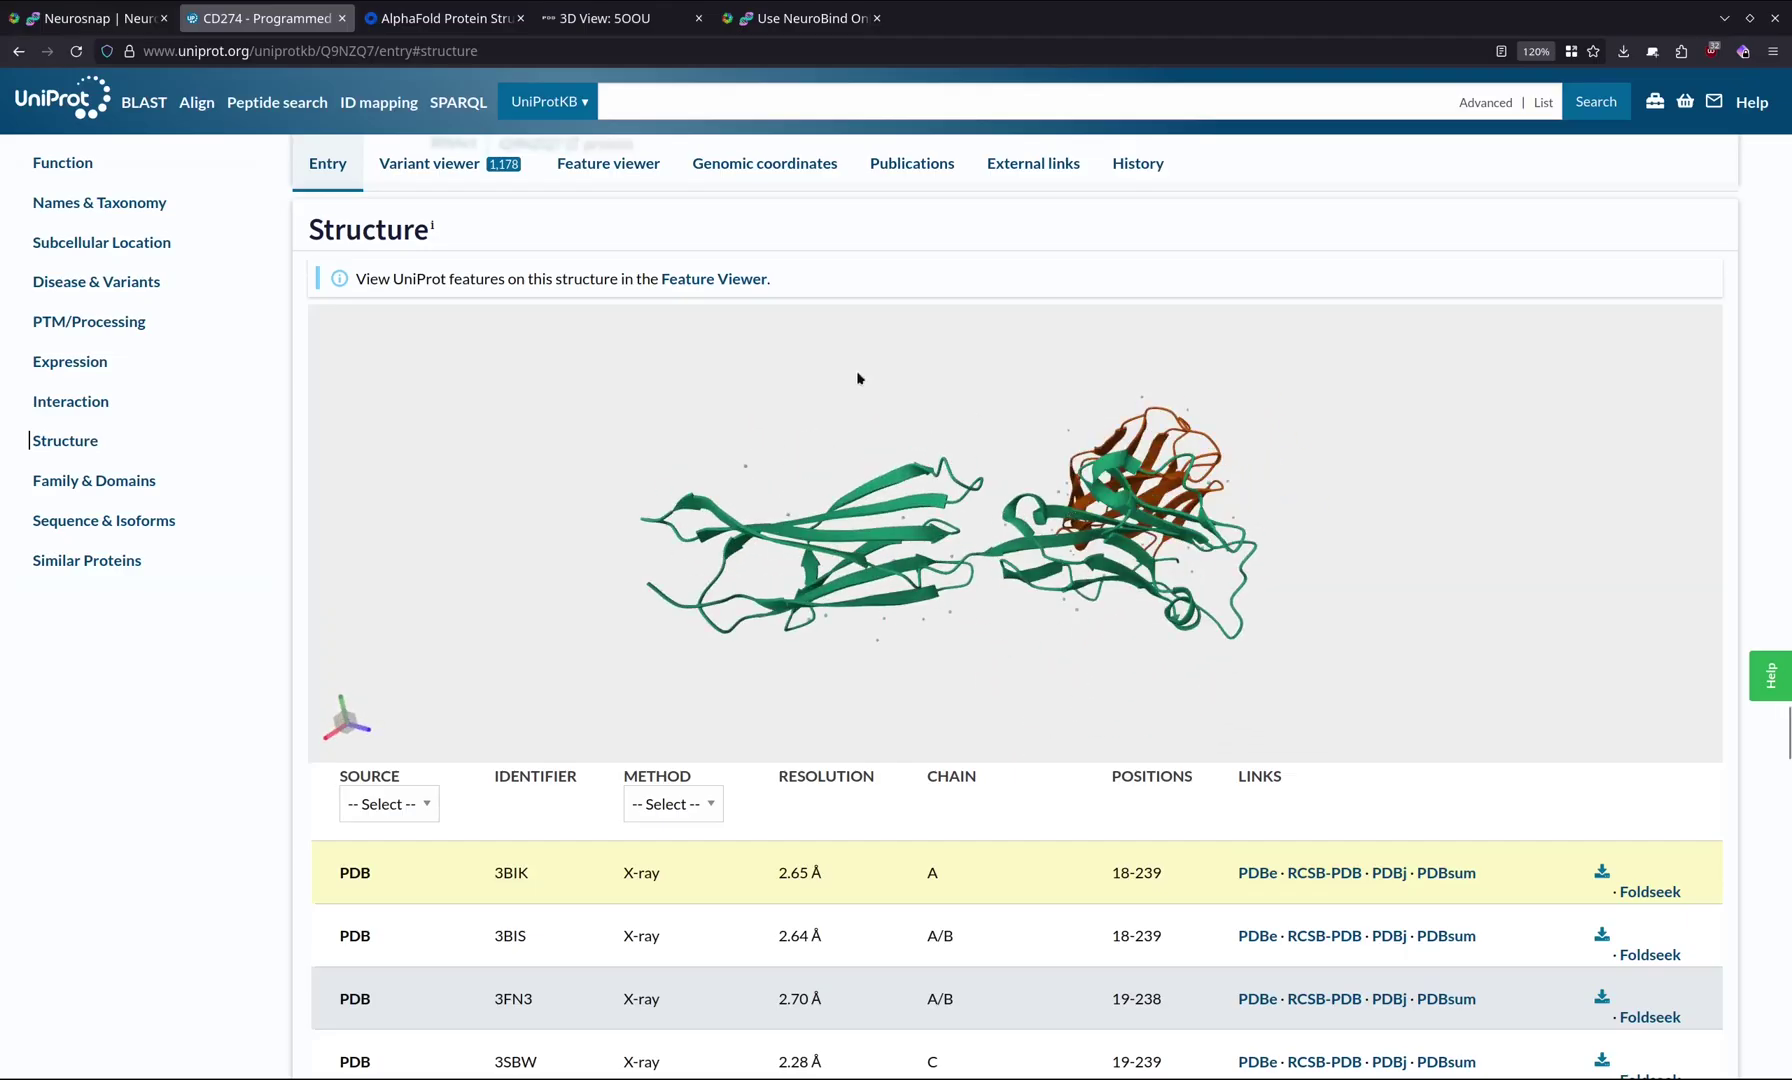
left_click(464, 30)
mouse_move(812, 432)
left_mouse_down()
mouse_move(820, 404)
mouse_move(808, 434)
left_mouse_up()
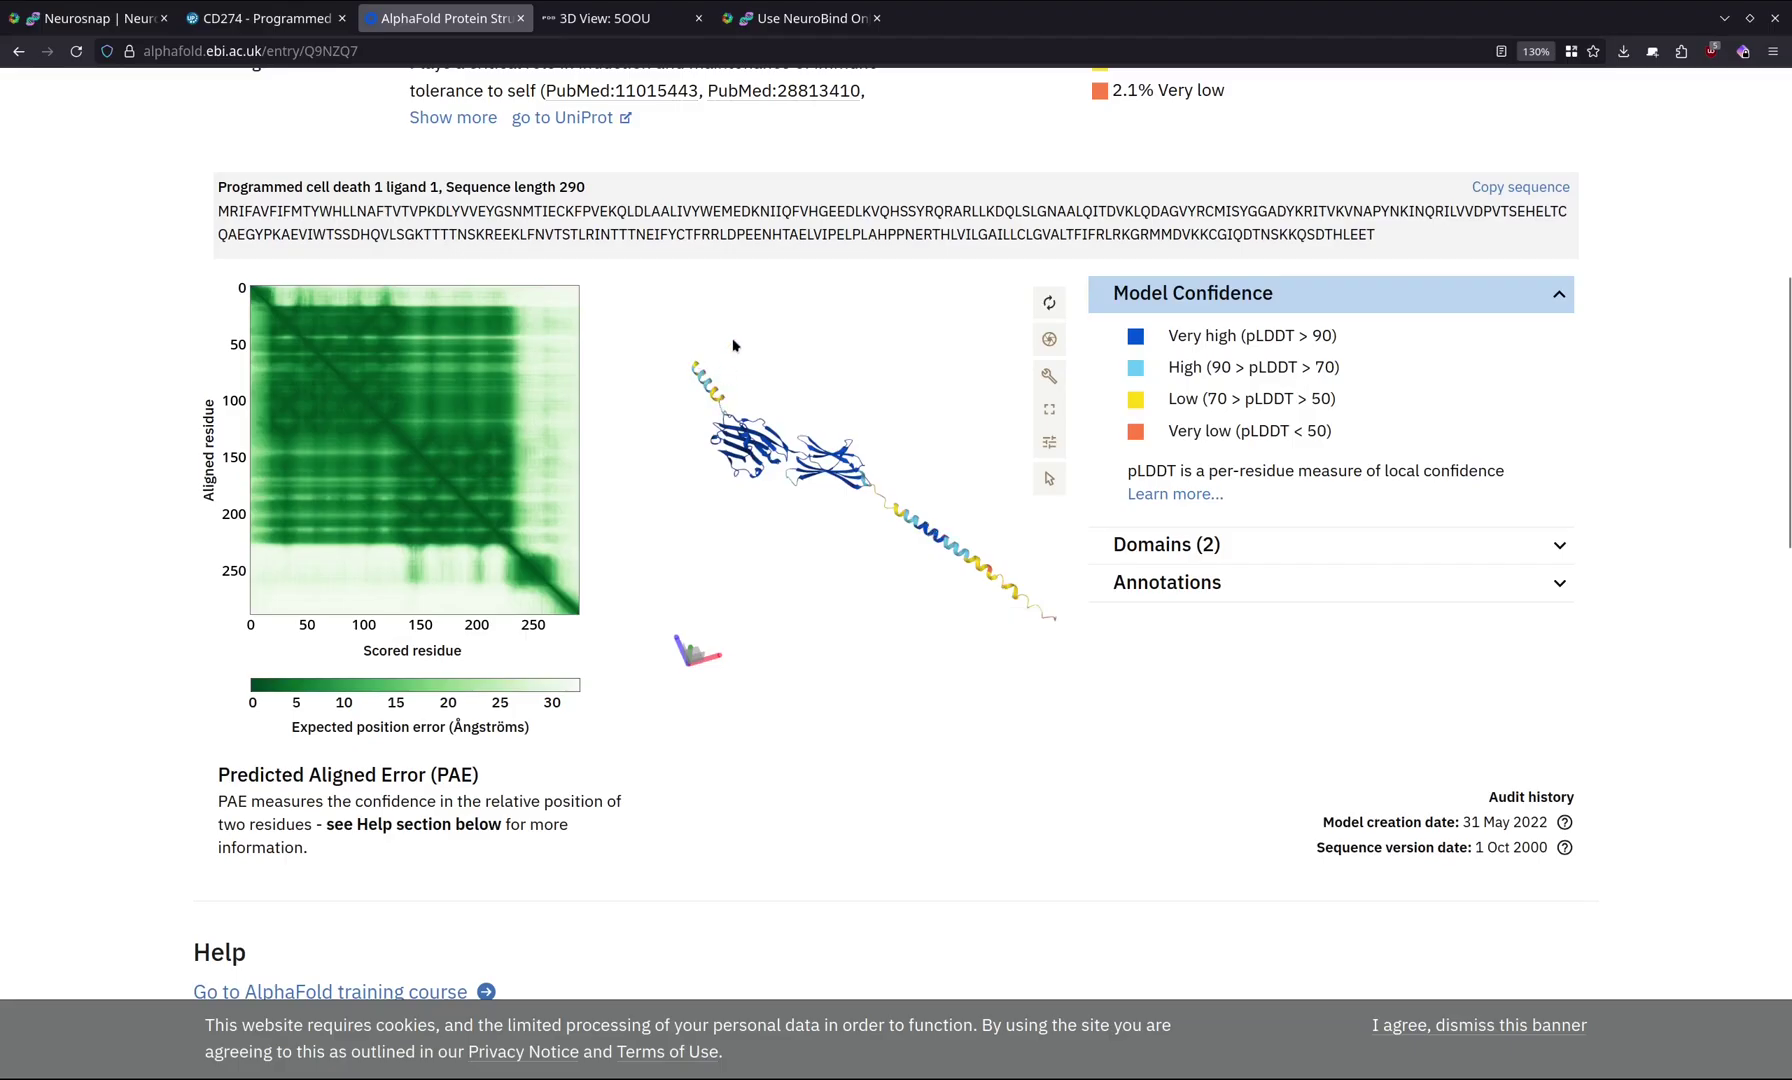
Paste the PD-L1 UniProt accession as the target sequence and confirm, giving 1 of 10 entries.
left_click(800, 18)
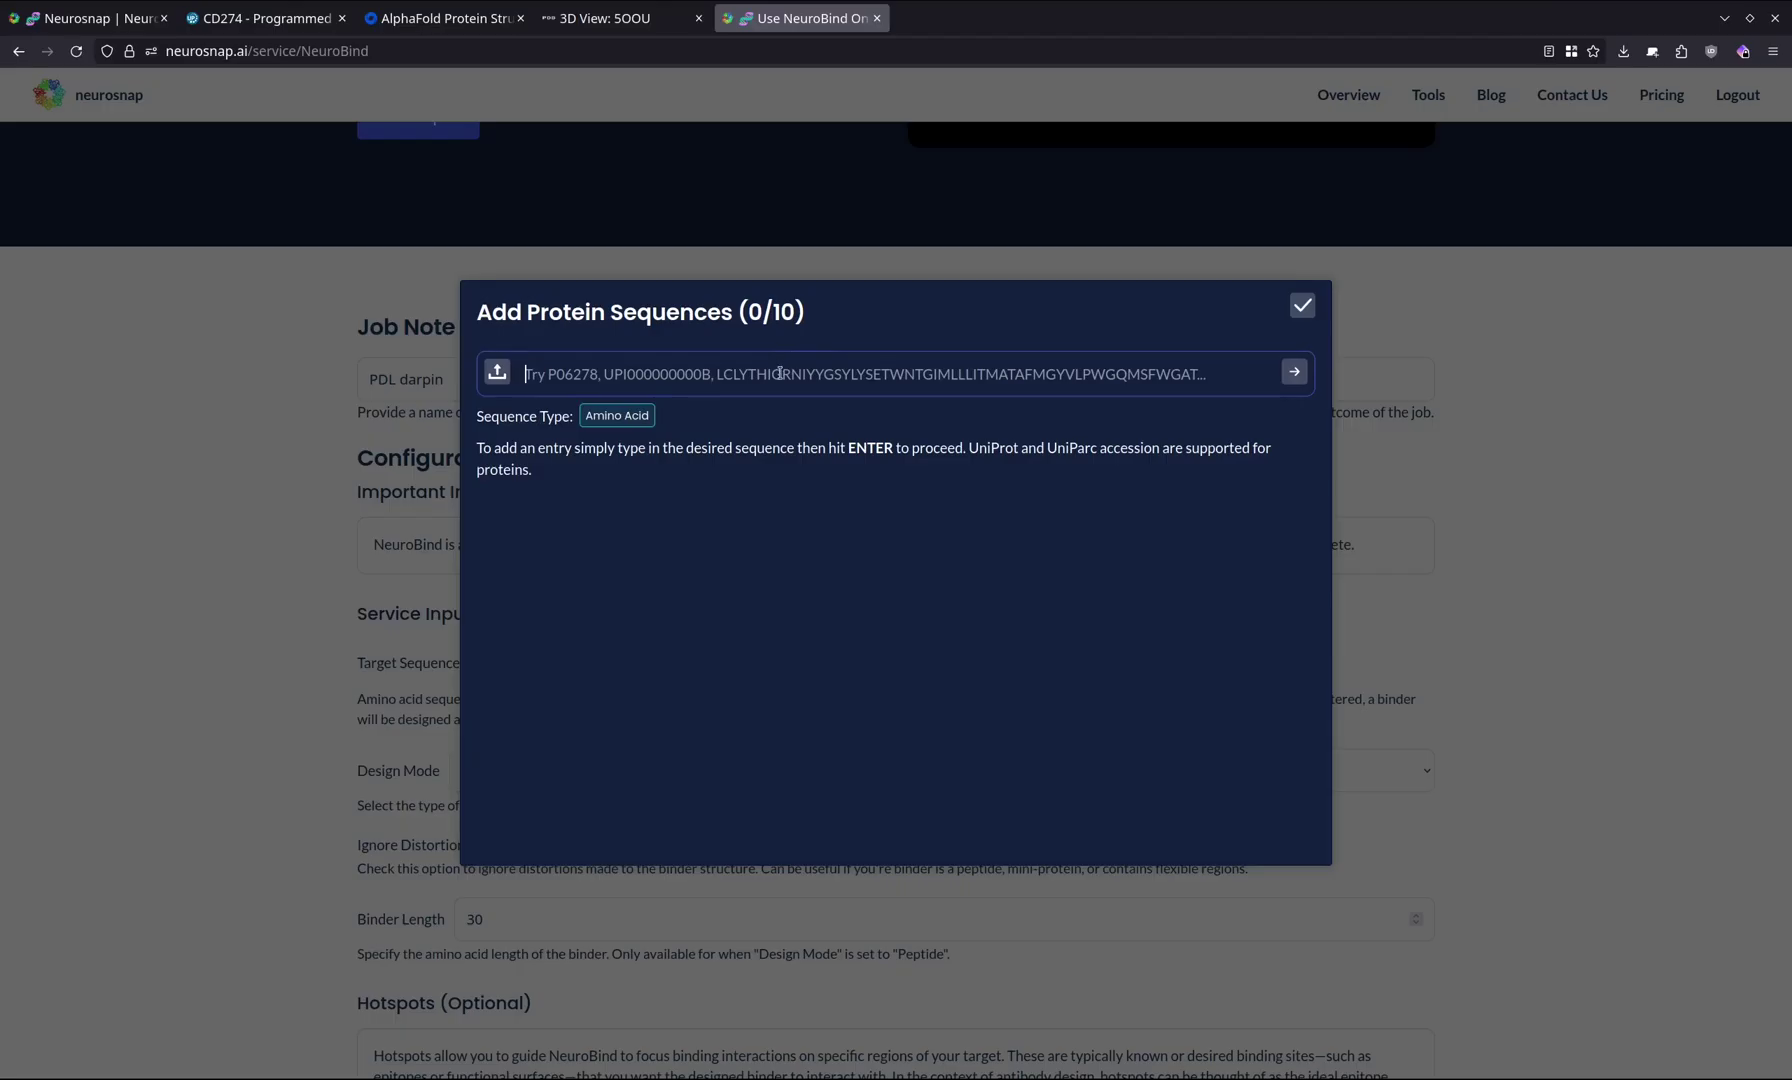
key("ctrl+v")
key("Return")
key("ctrl+Page_Up")
key("ctrl+Page_Up")
key("ctrl+Page_Up")
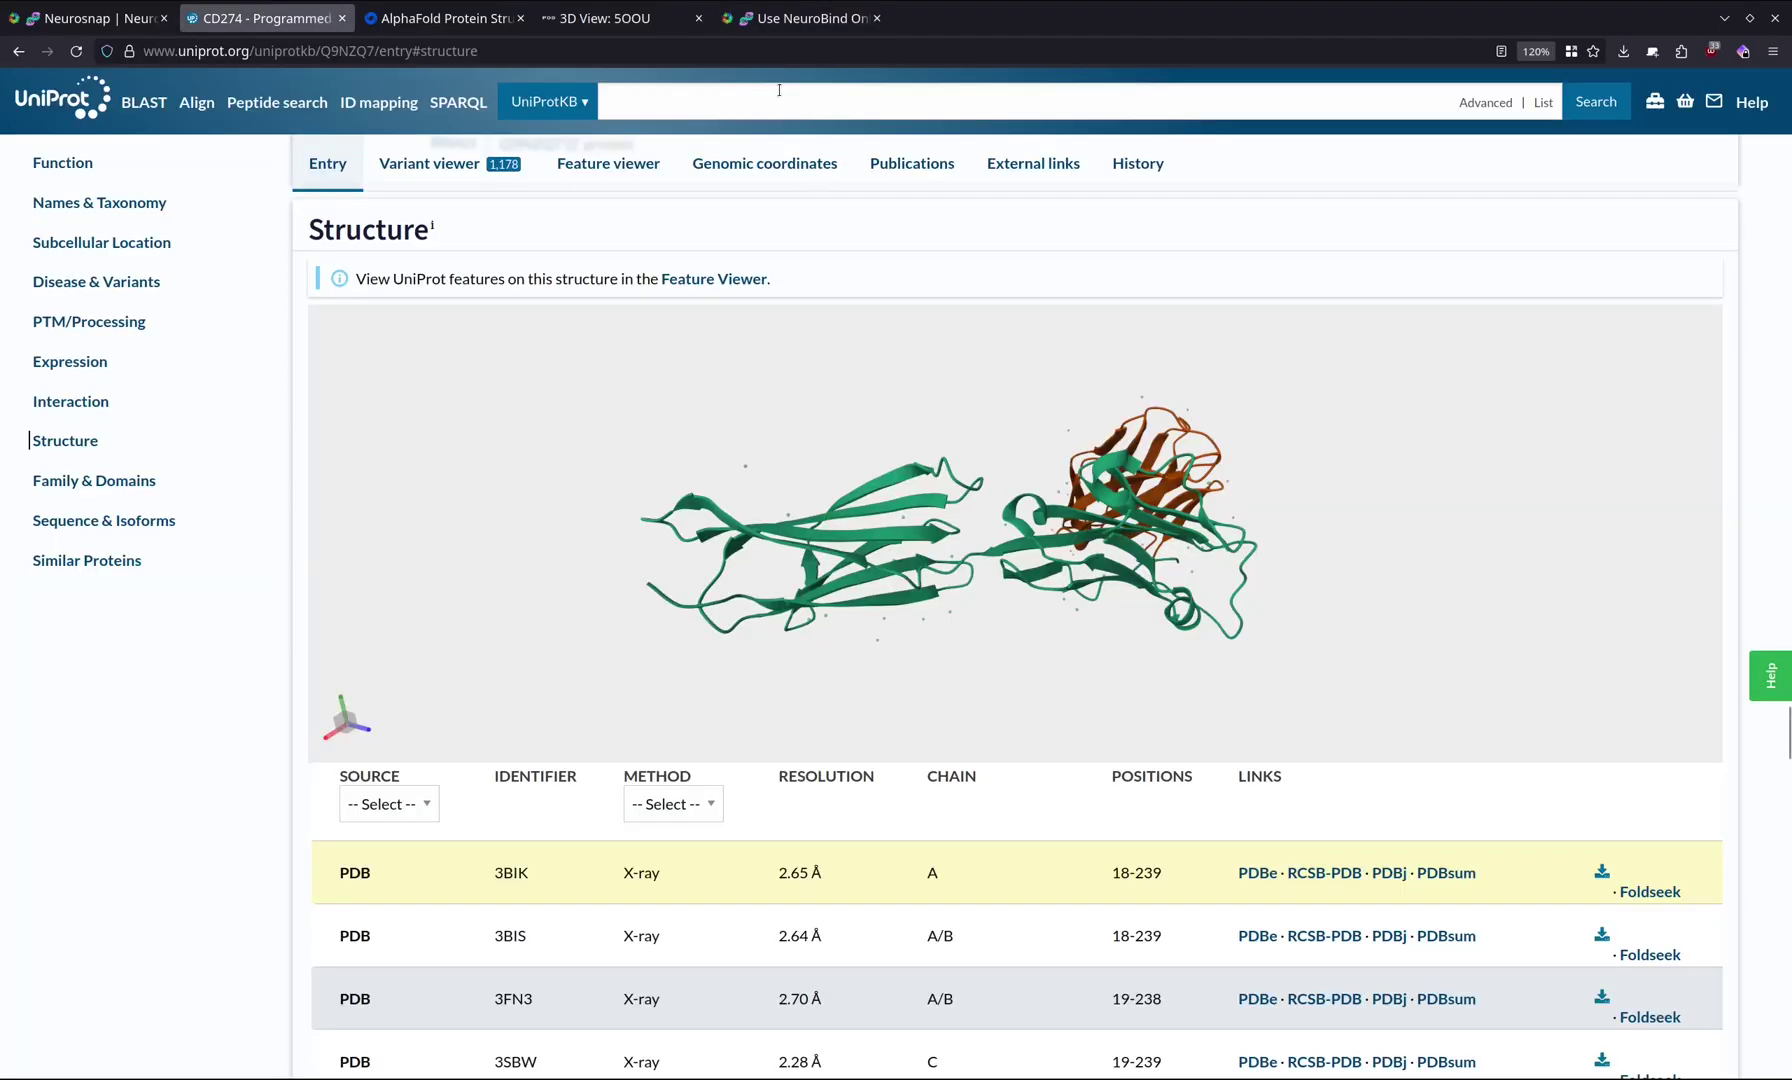
left_click(800, 18)
left_click(1300, 292)
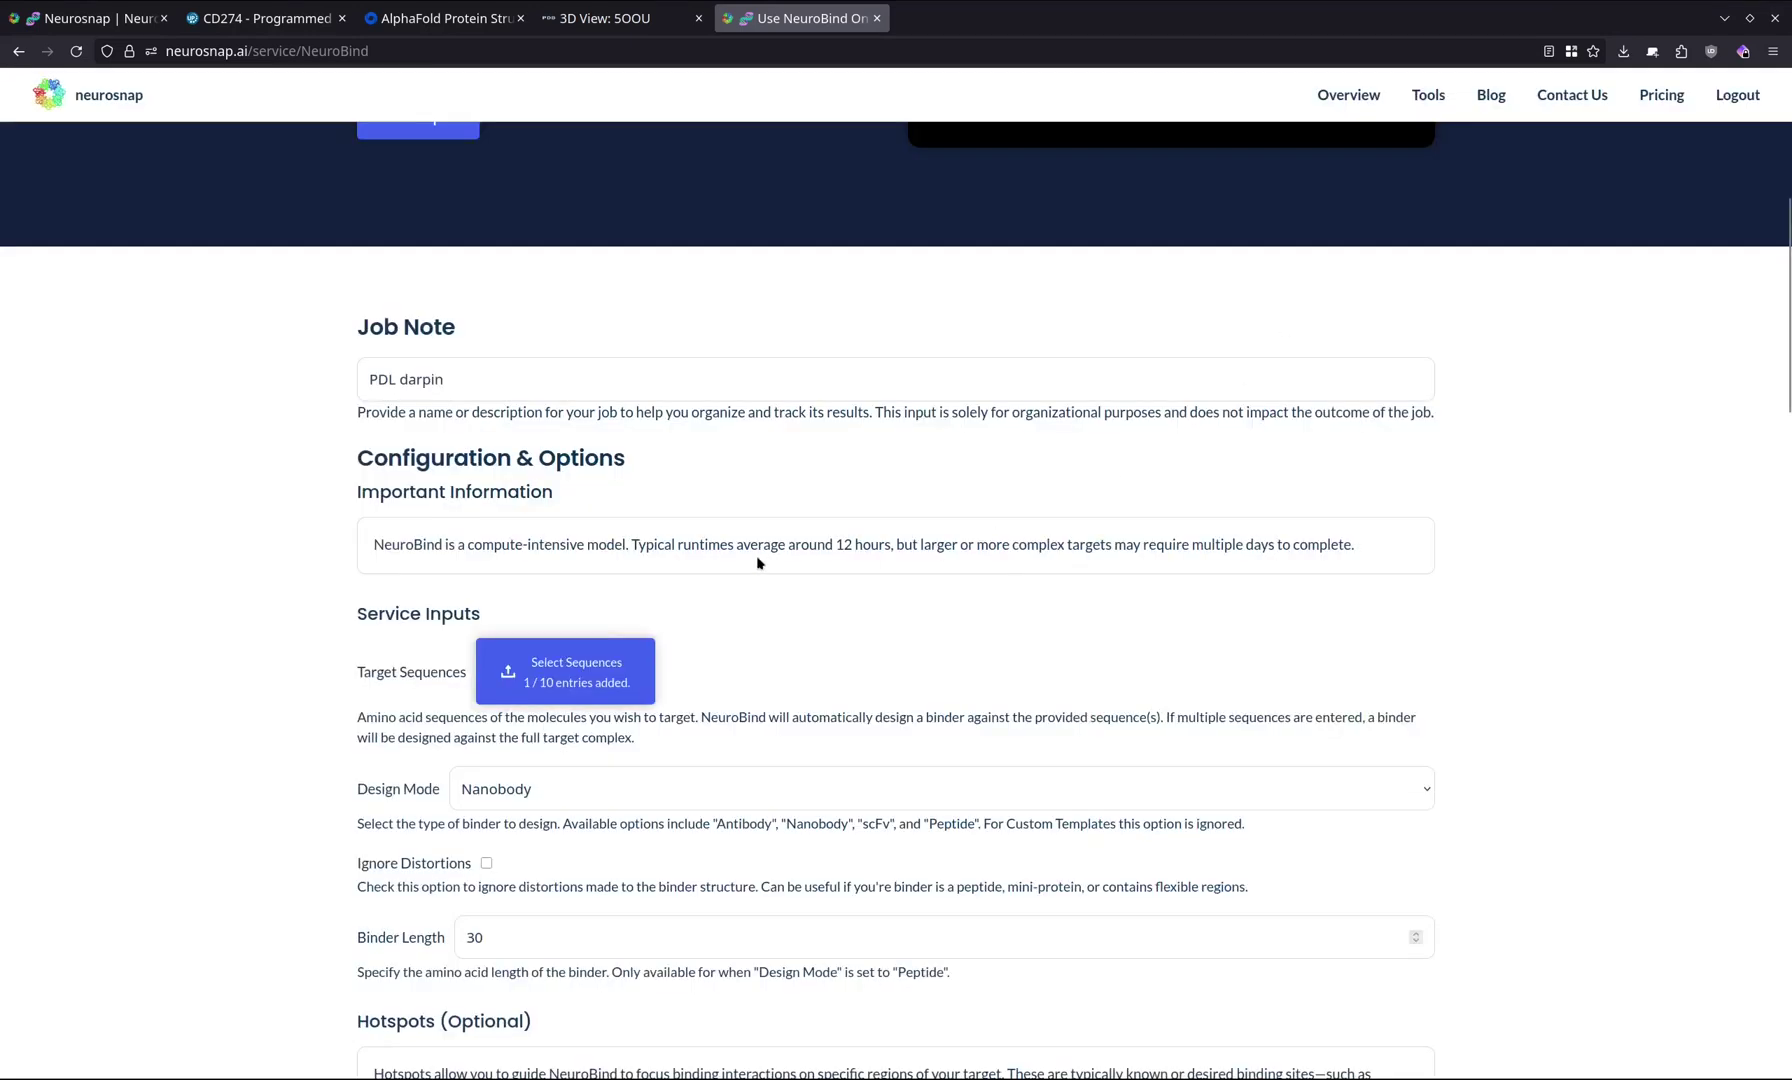
Set the binder Design Mode to Peptide.
scroll(757, 563, "down", 3)
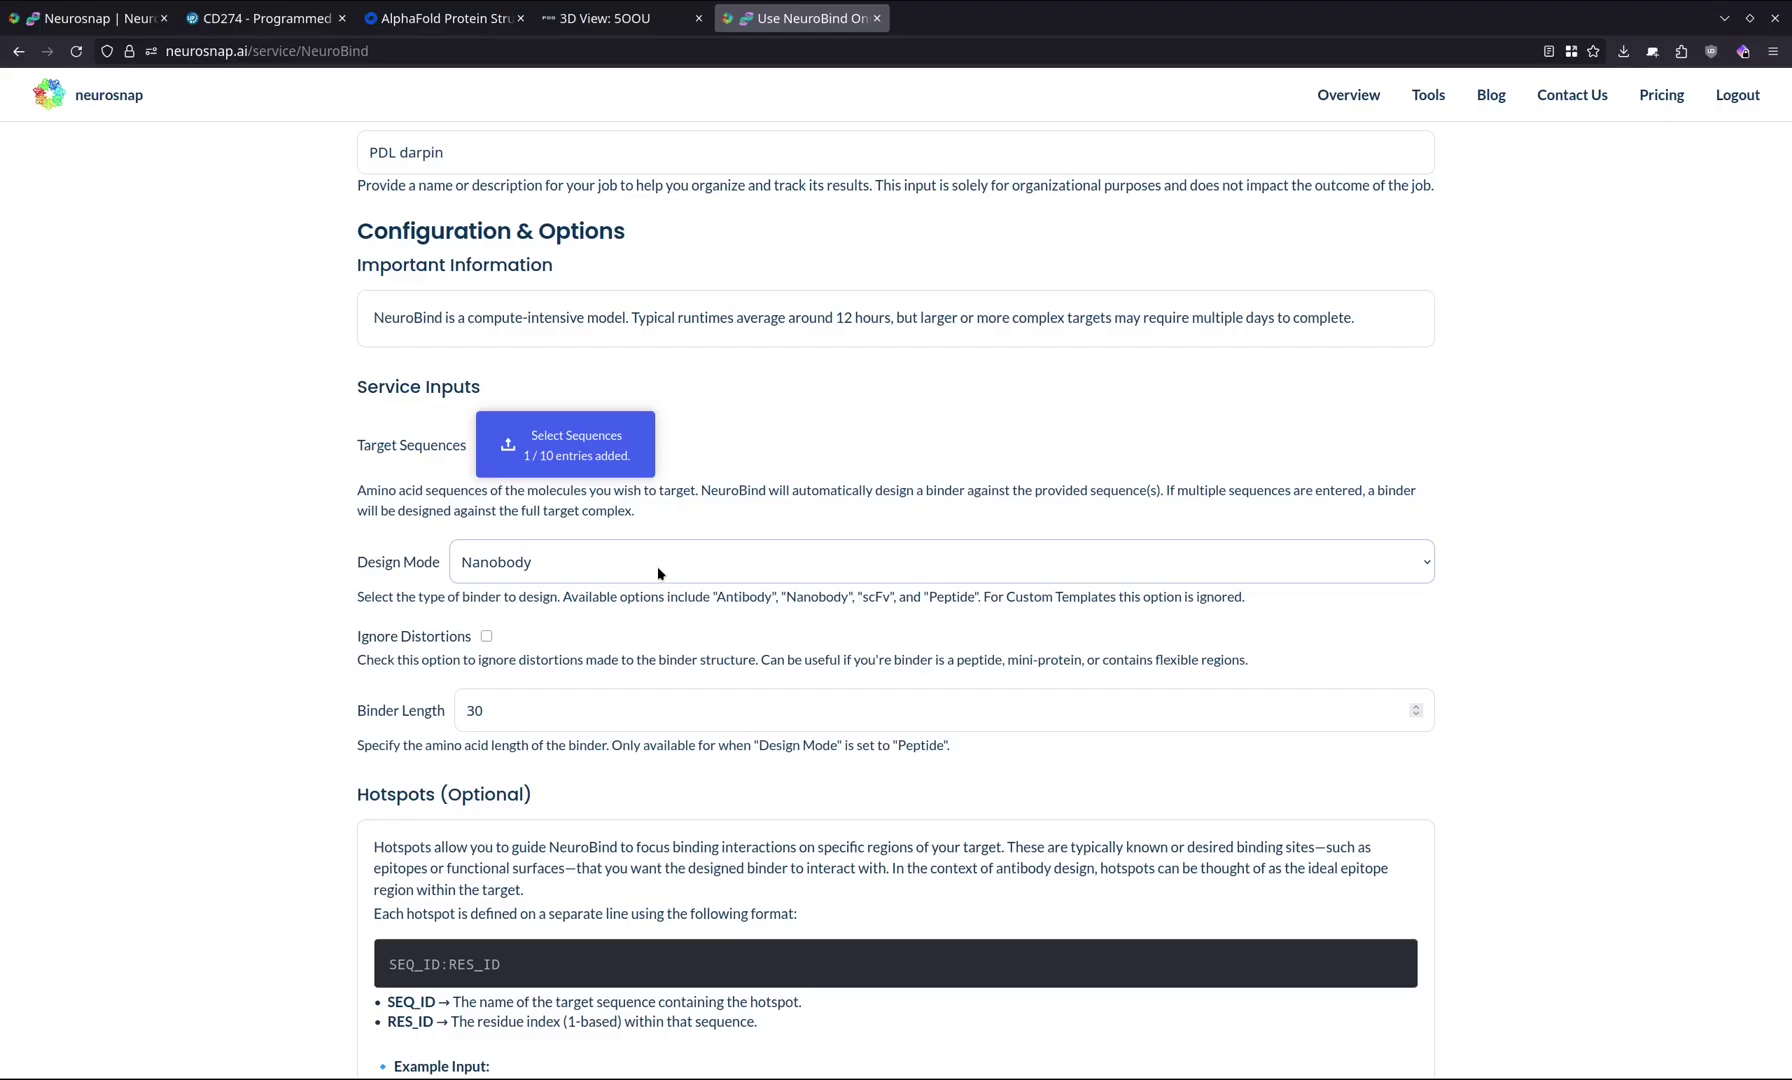
key("a")
key("s")
key("p")
Scroll down to review the Hotspots options.
scroll(657, 570, "down", 2)
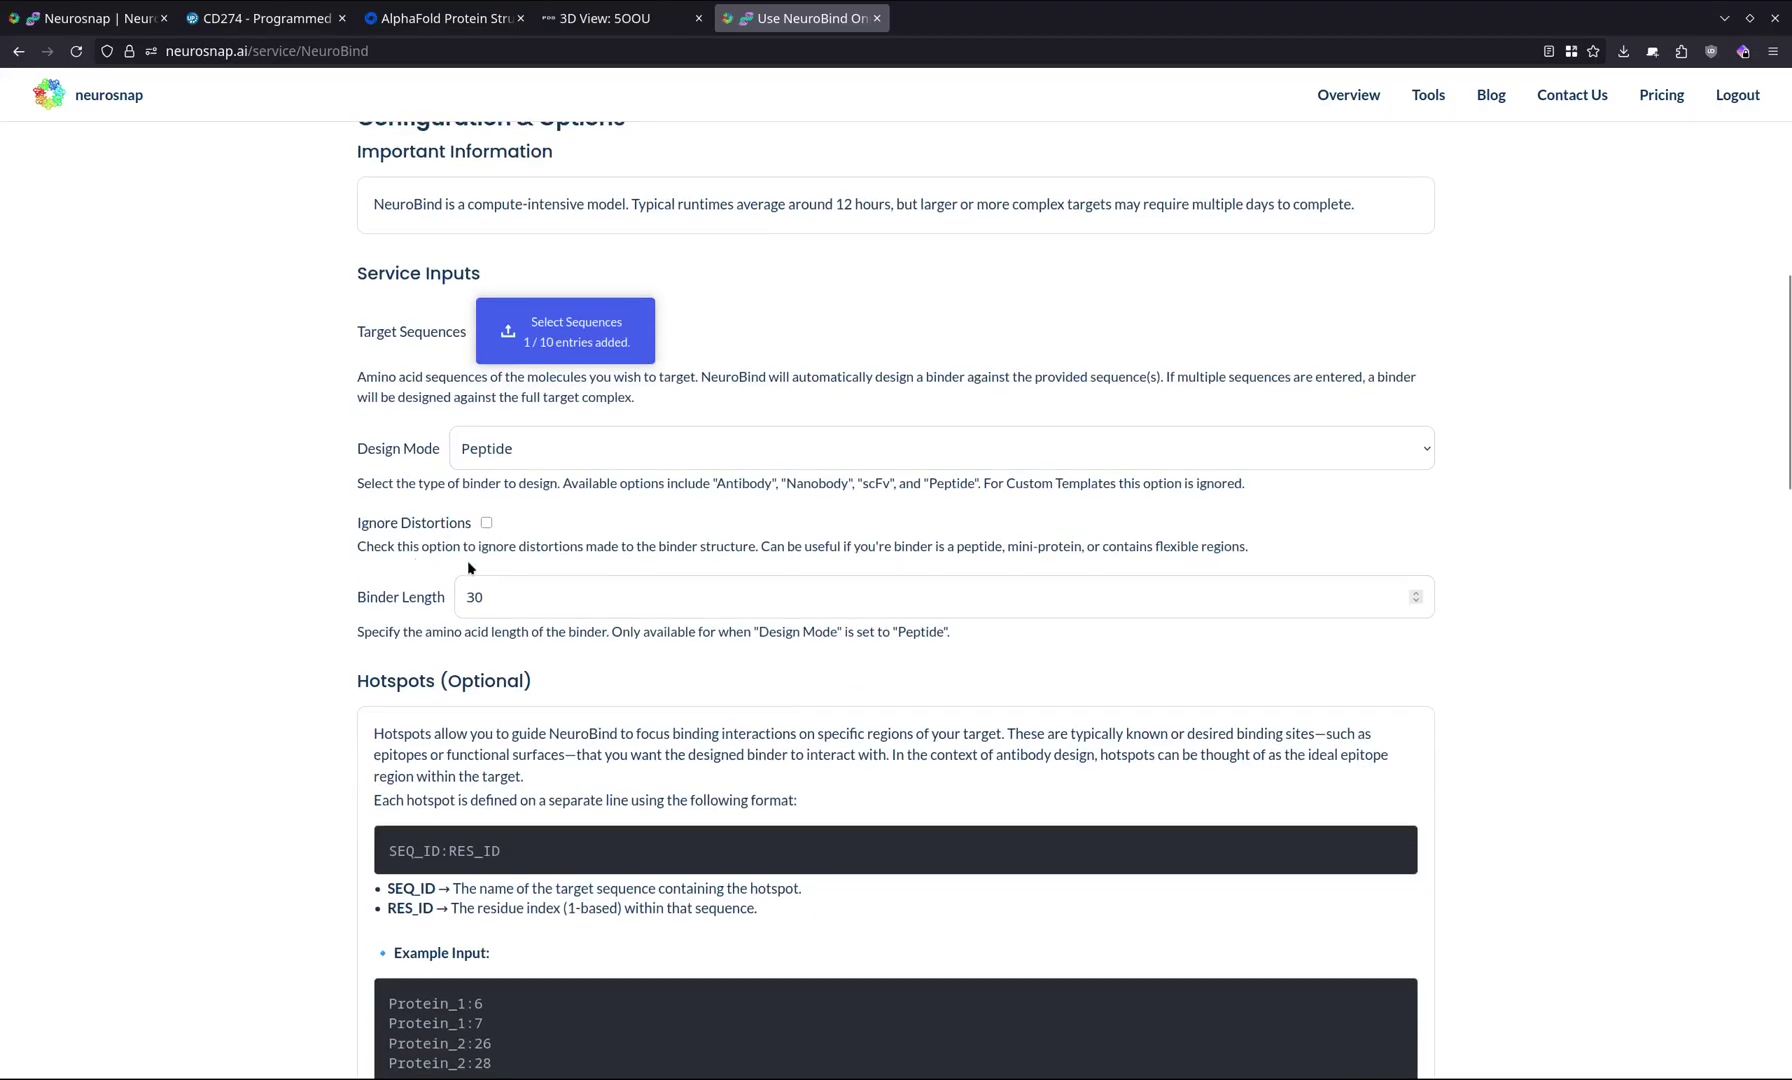
scroll(468, 568, "down", 5)
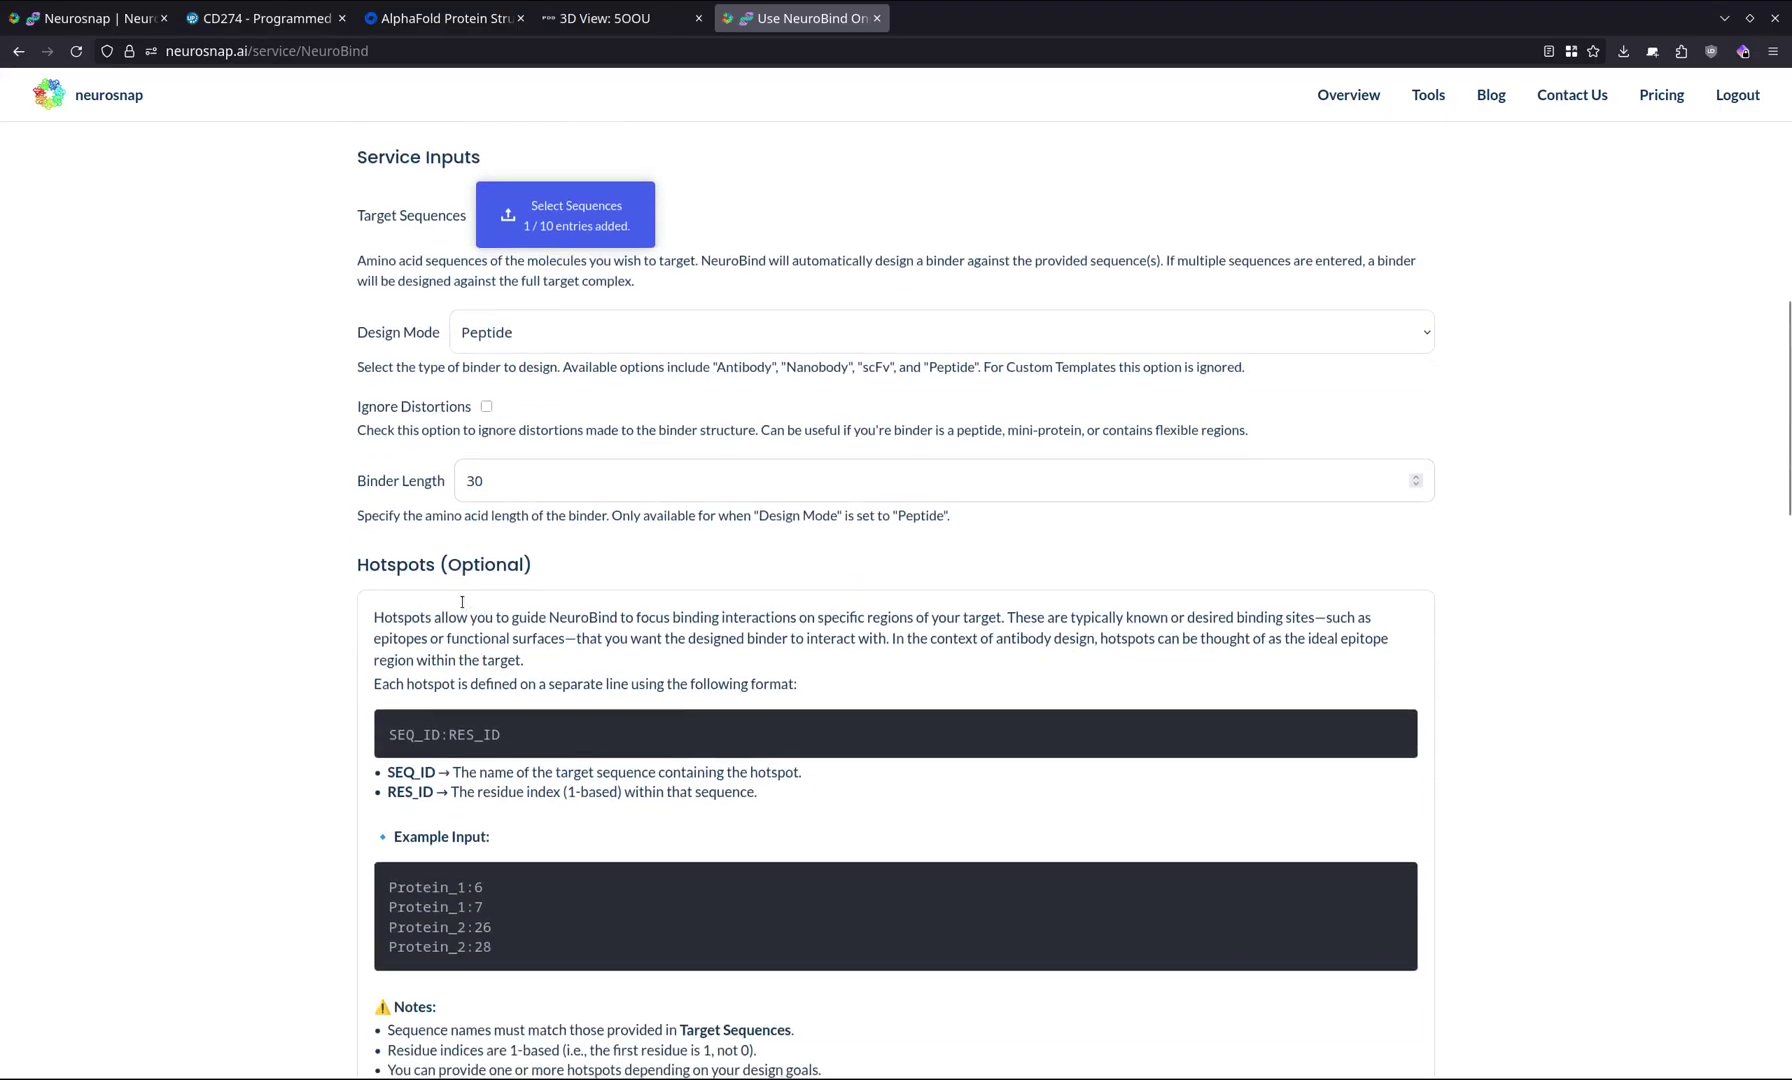
scroll(463, 606, "down", 5)
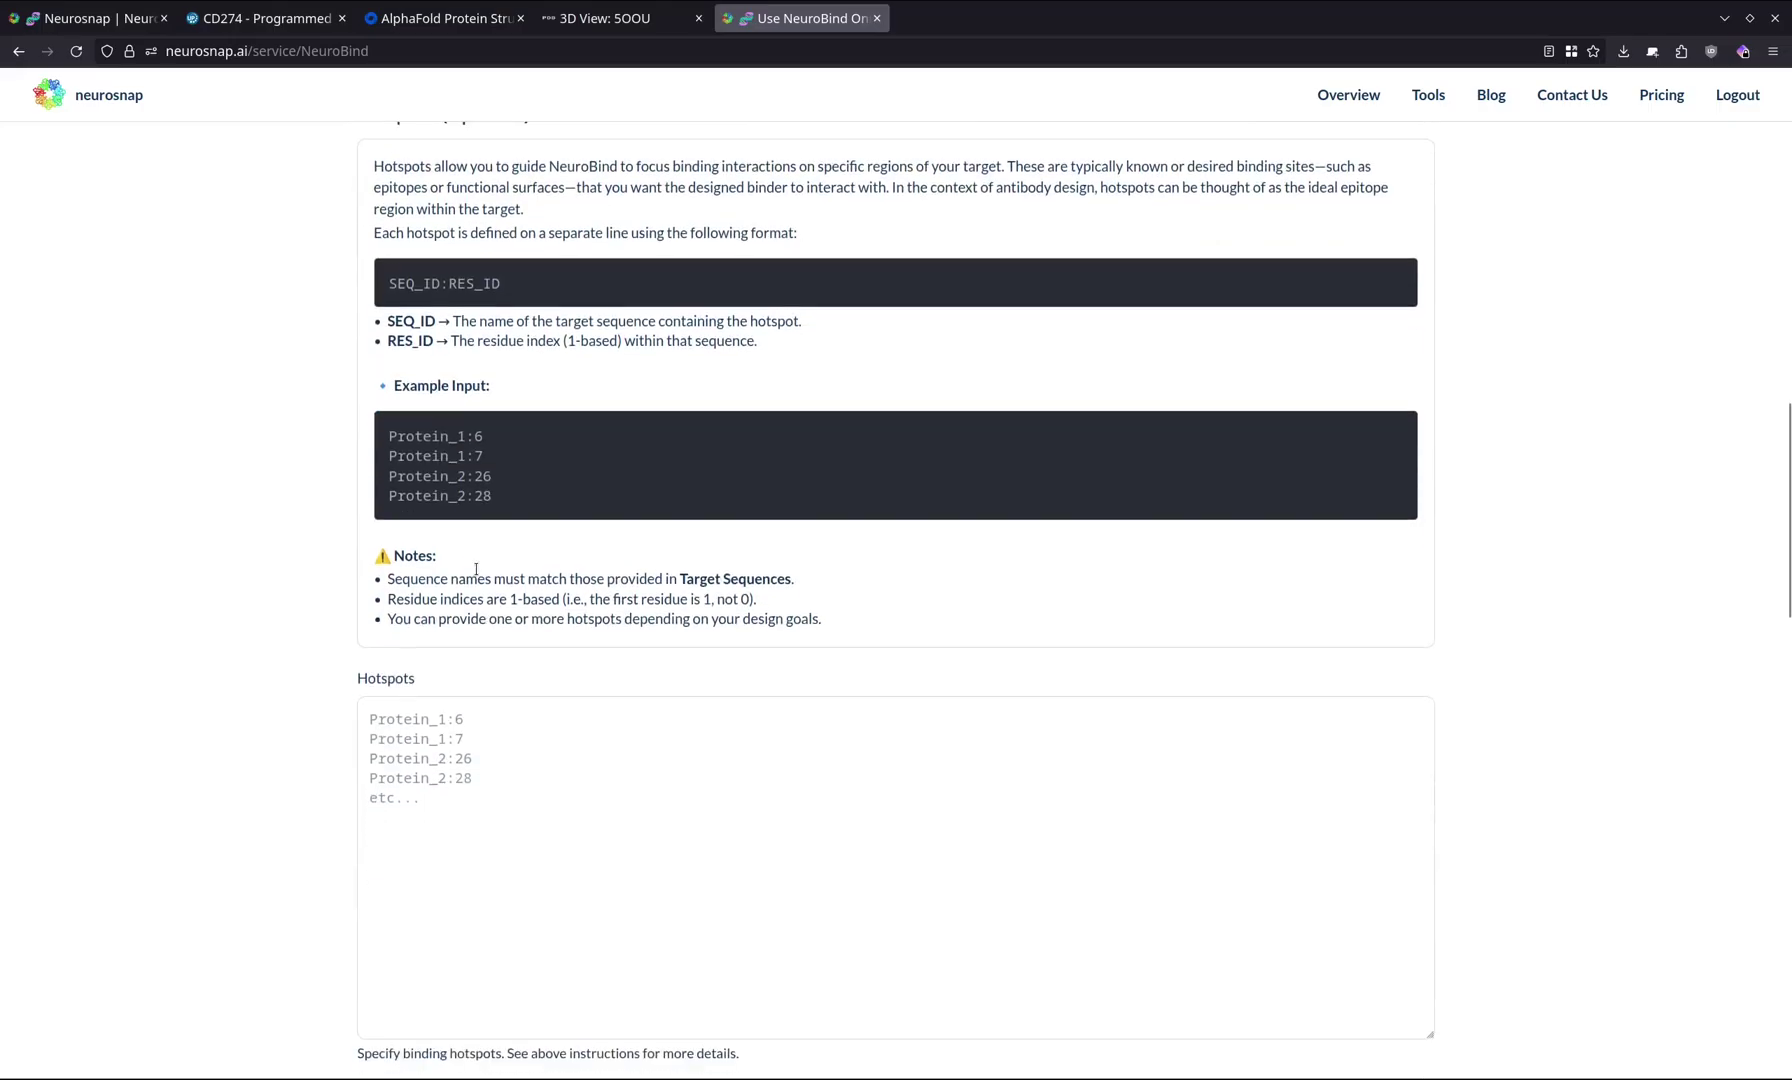
scroll(478, 573, "up", 2)
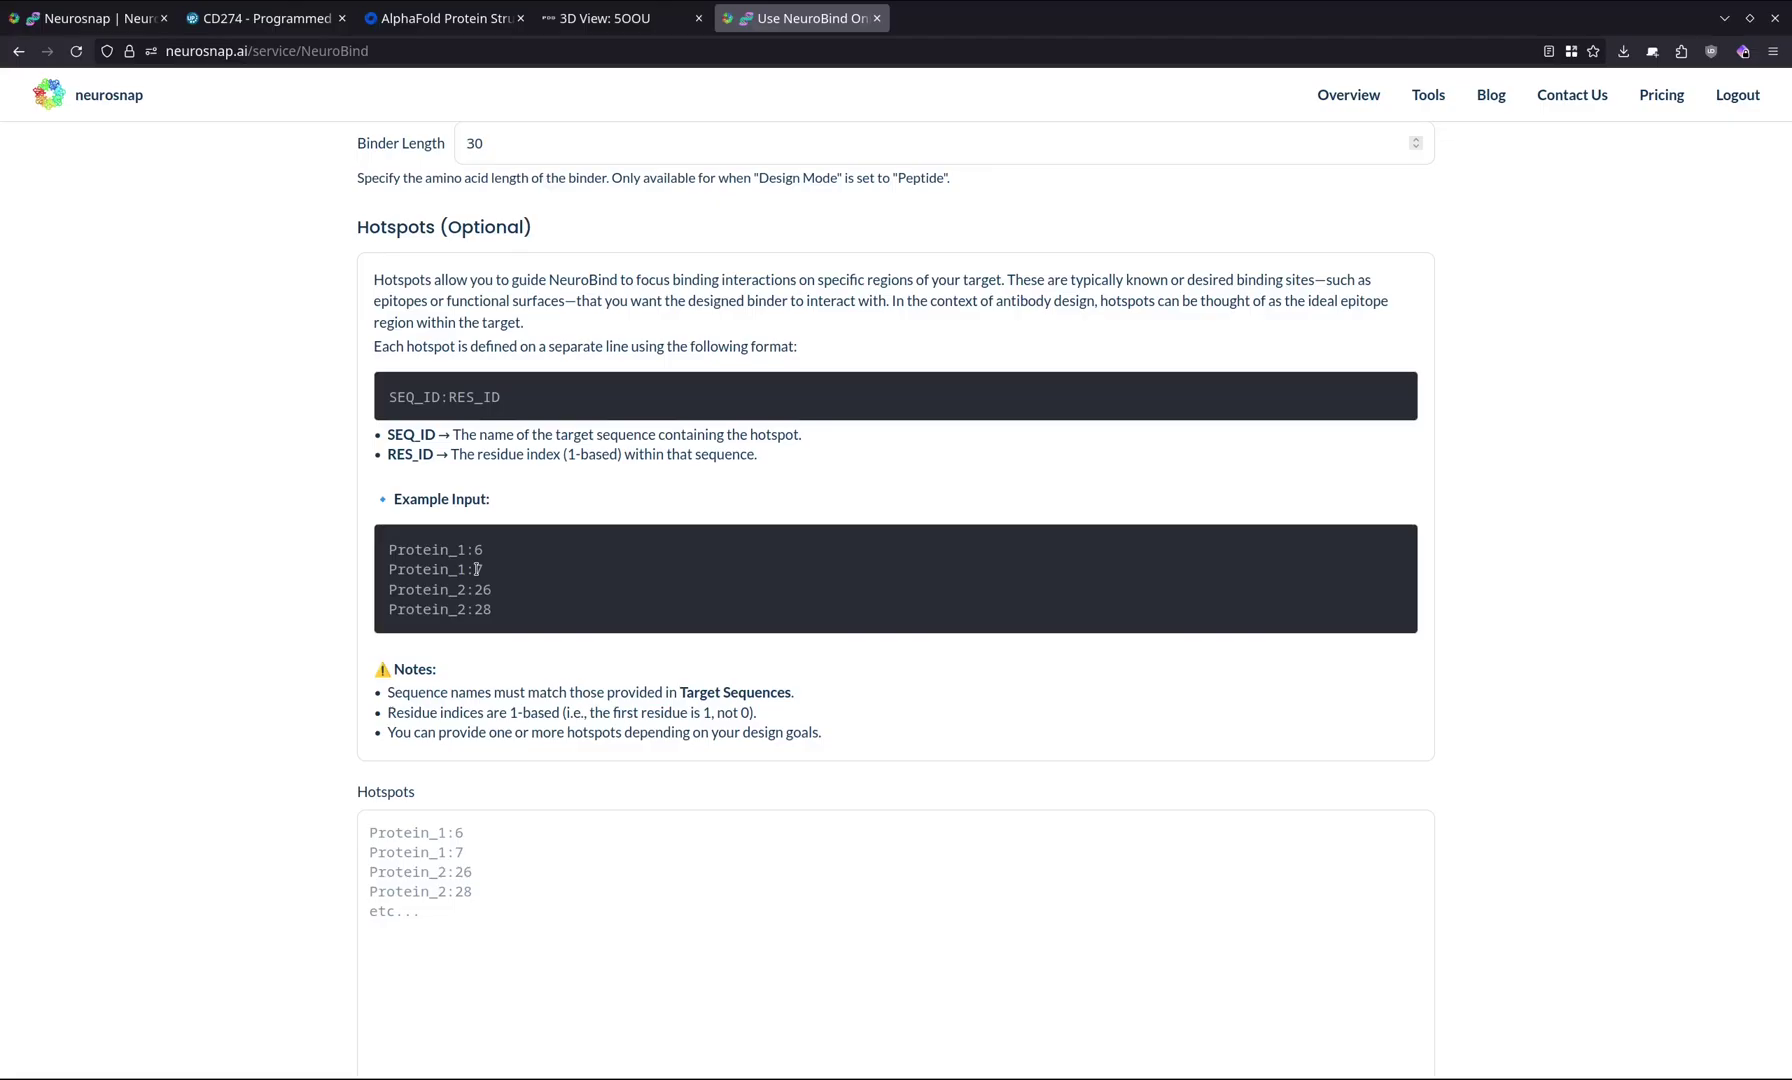
Look up the 5OOU DARPin structure entry in the other browser tab.
scroll(477, 569, "down", 5)
scroll(391, 565, "down", 4)
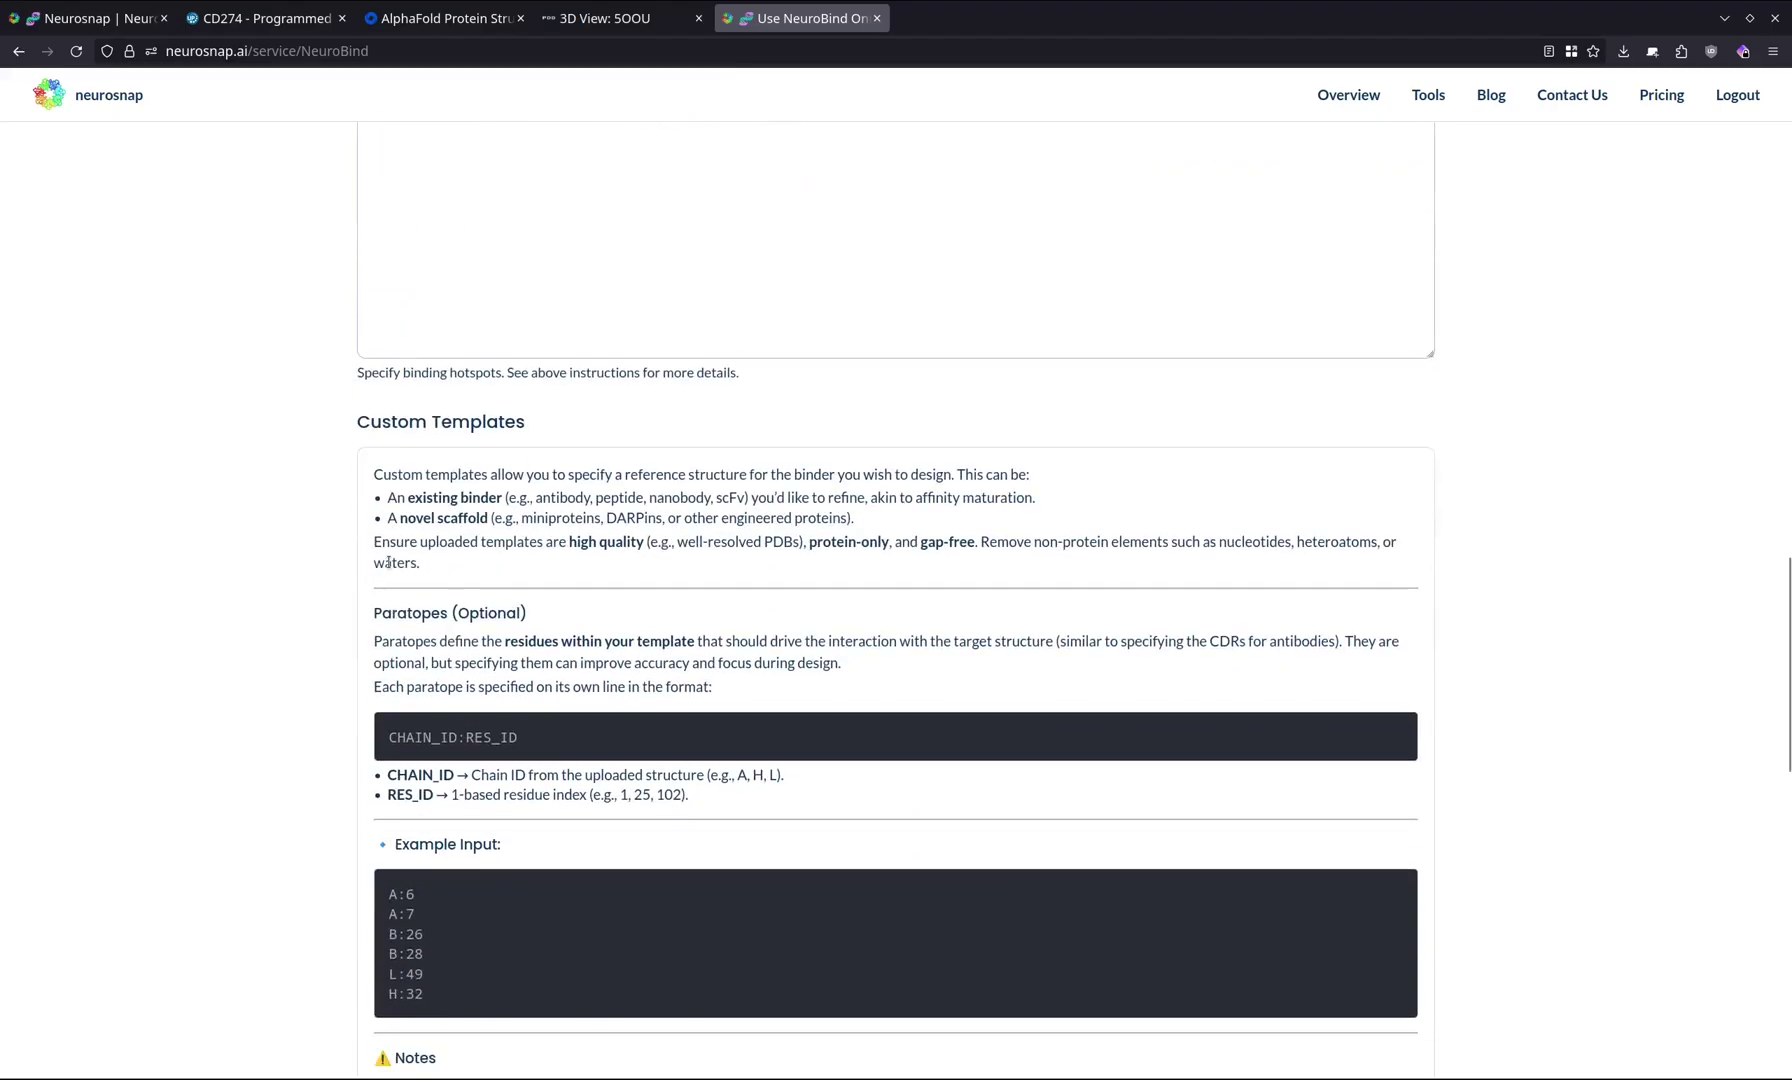
scroll(373, 503, "down", 1)
scroll(373, 503, "up", 1)
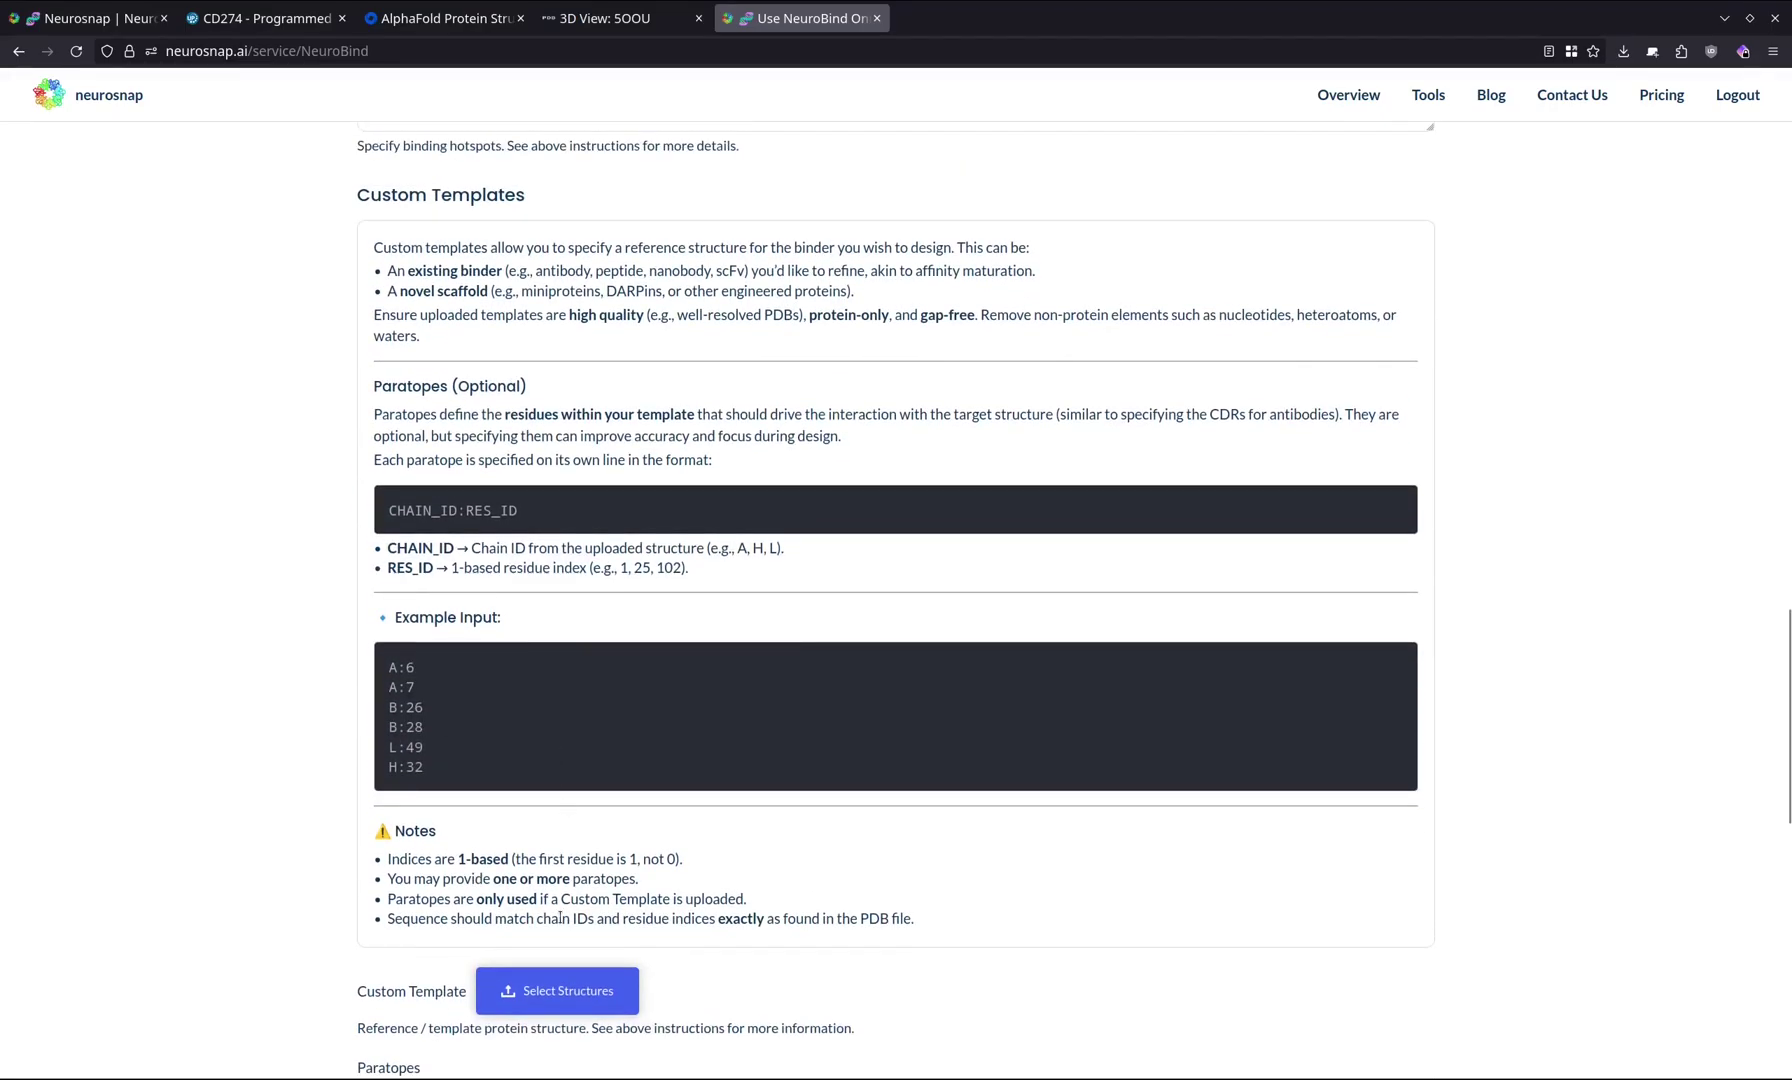
left_click(615, 18)
mouse_move(640, 93)
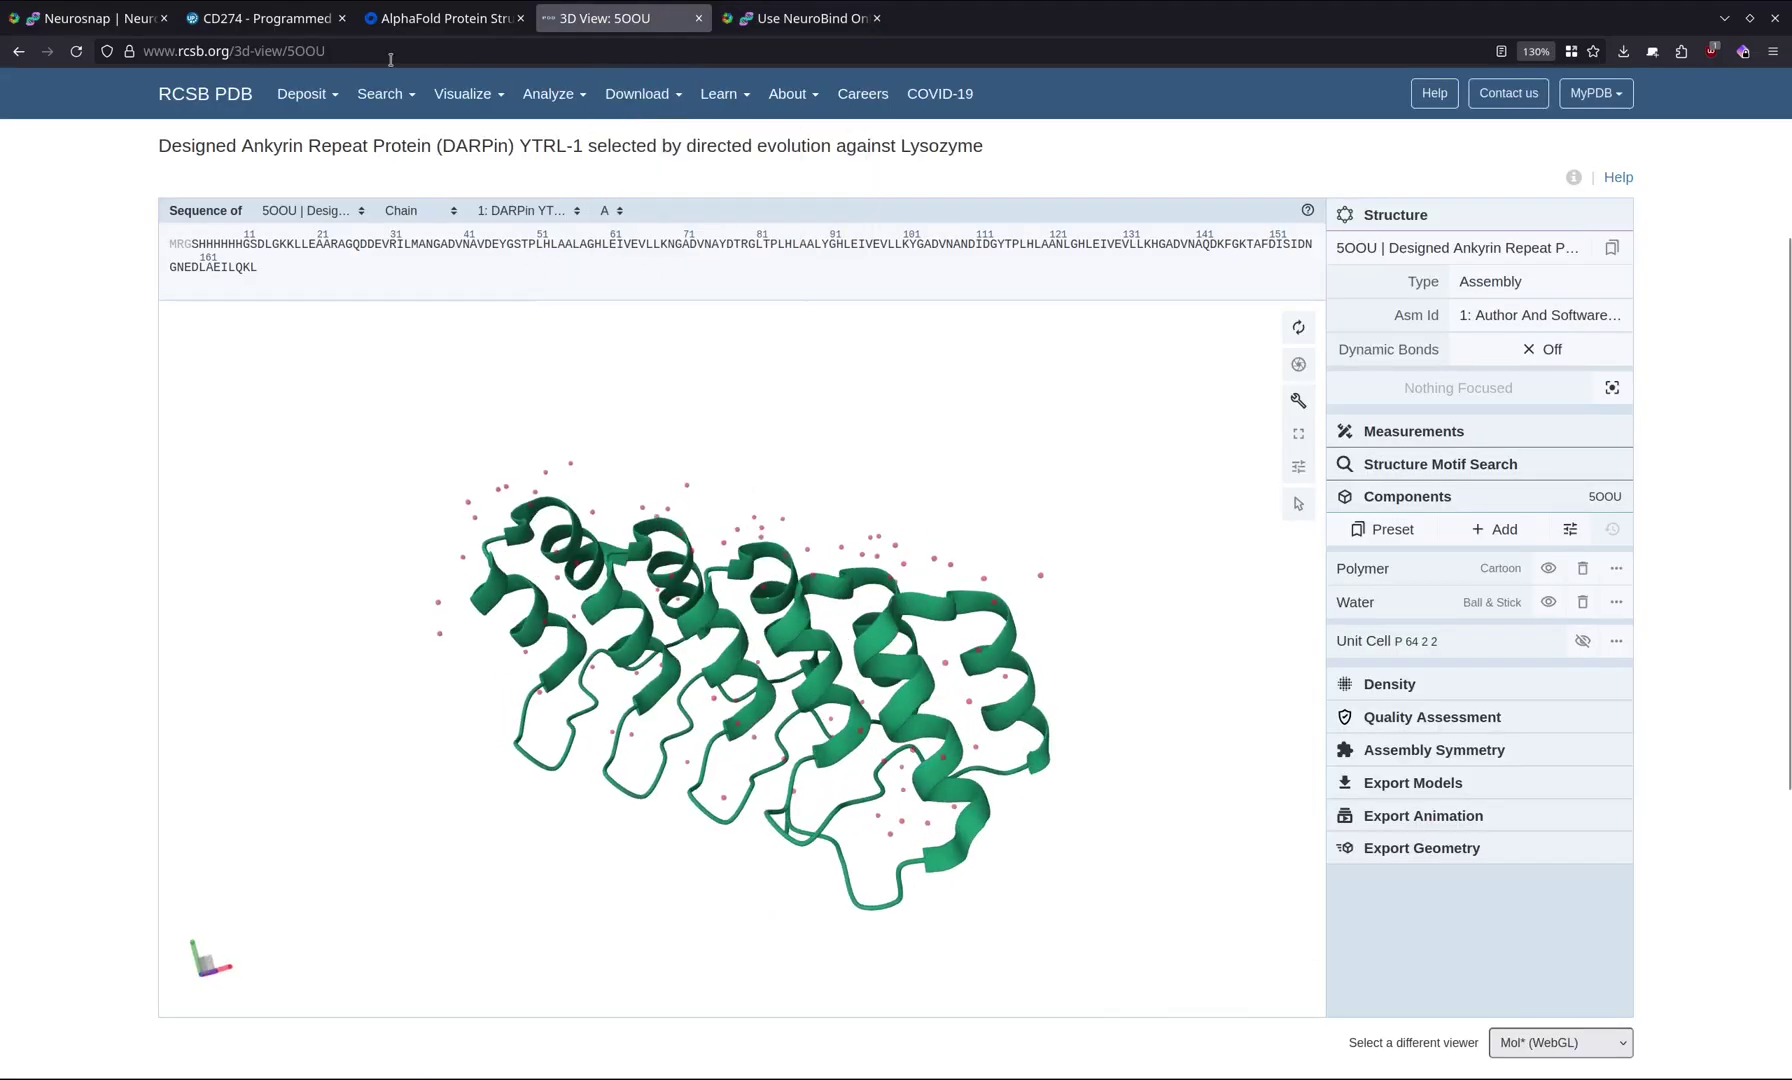
Upload 5oou_darpin.pdb as the custom template structure, showing 1 of 1 entries.
left_click(812, 20)
left_click(545, 1000)
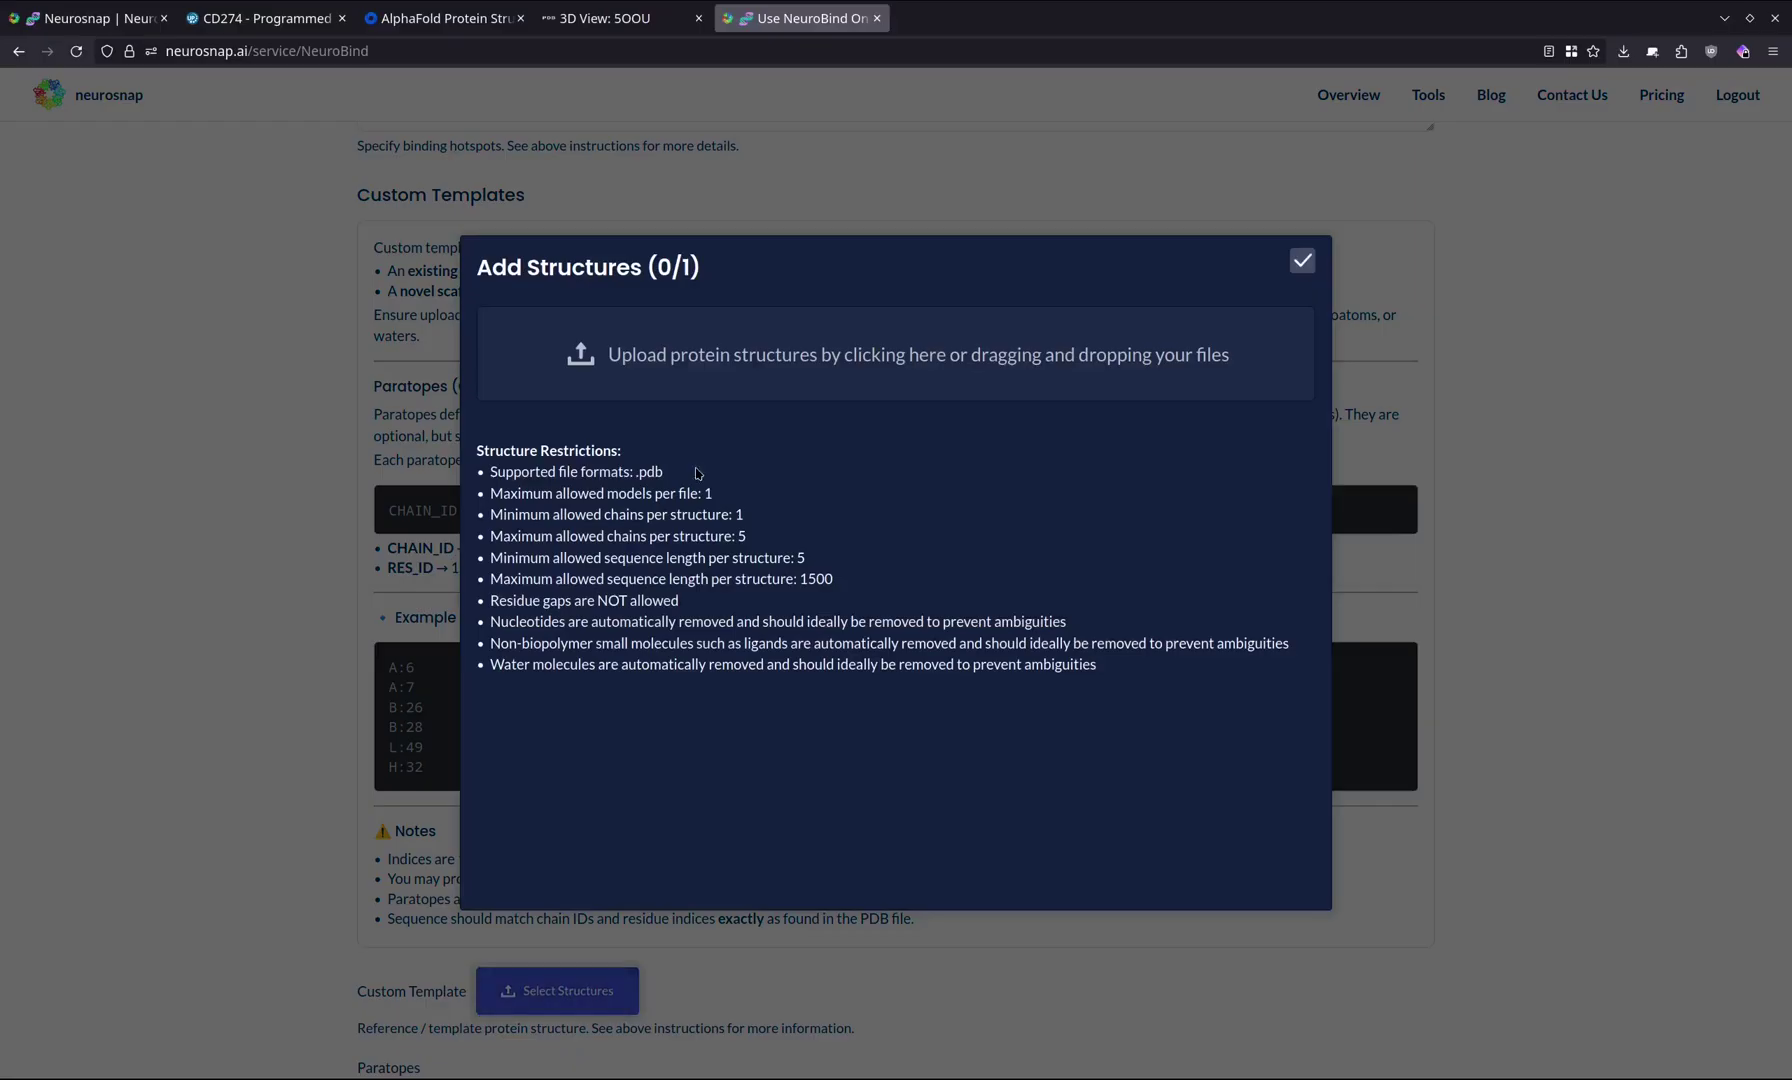
left_click(1186, 392)
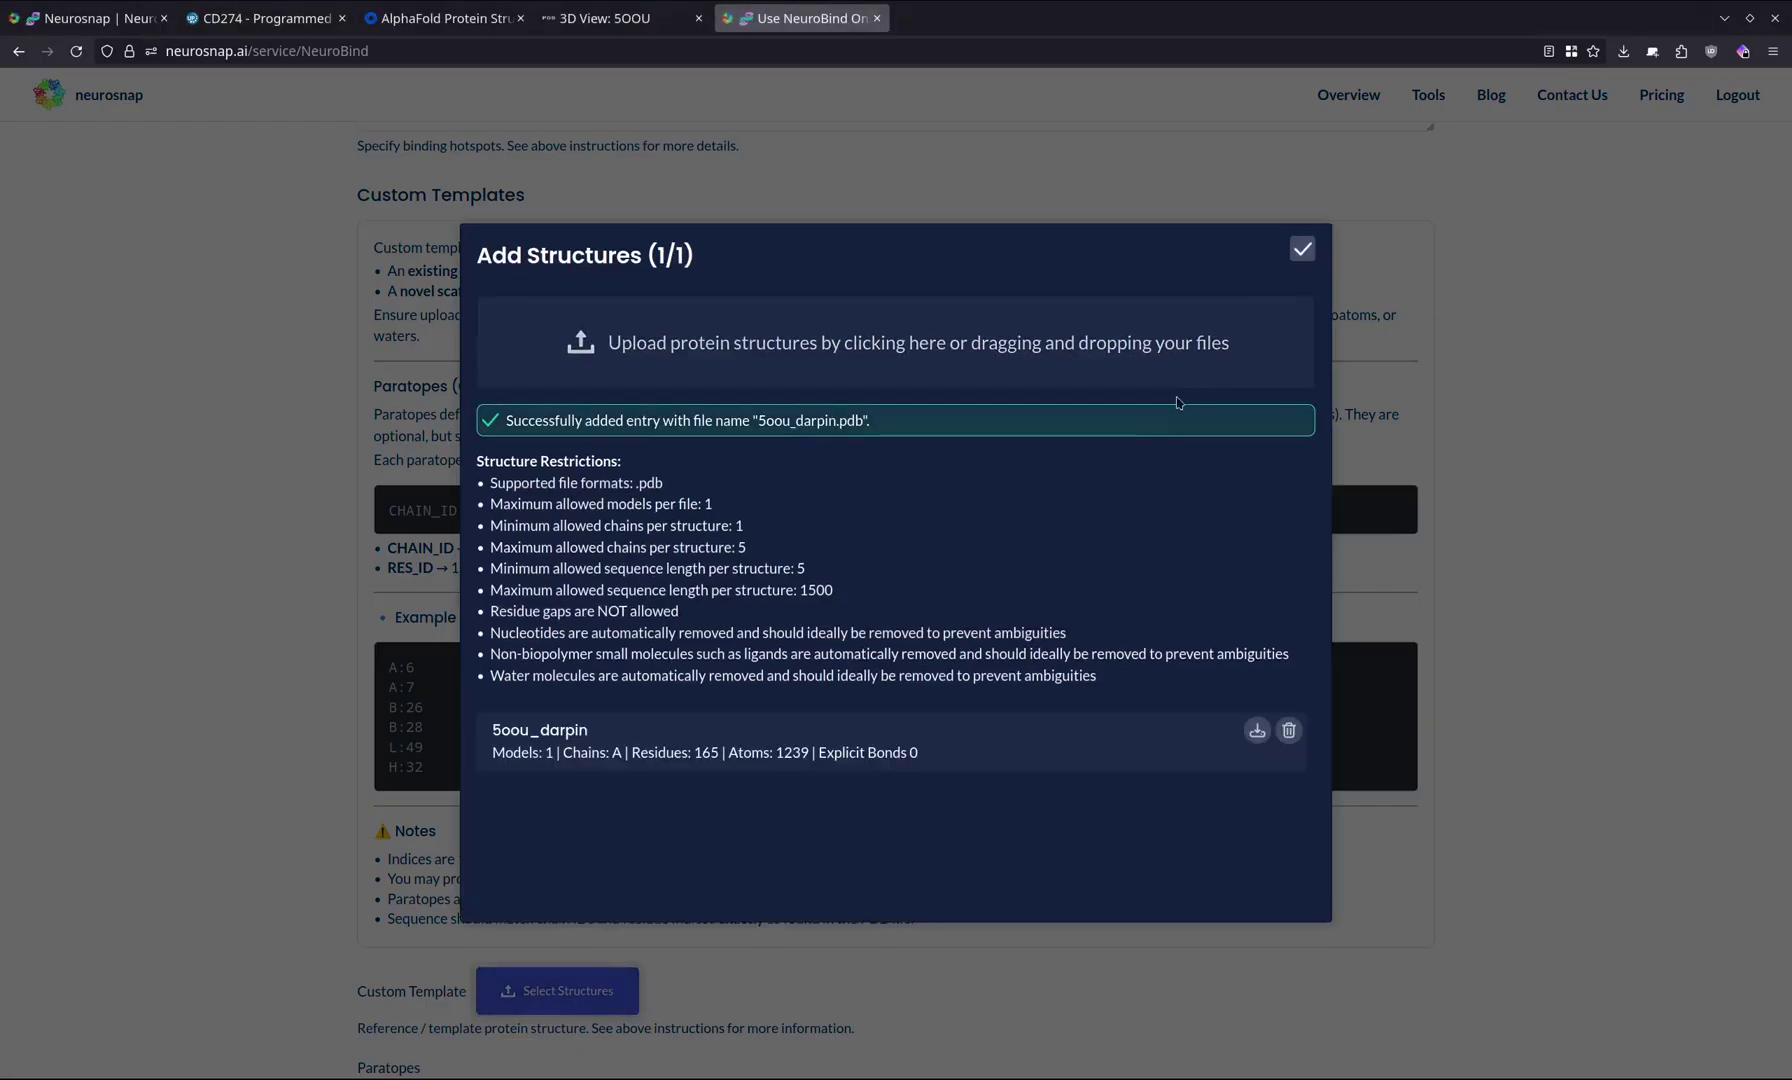
key("Escape")
scroll(488, 602, "down", 3)
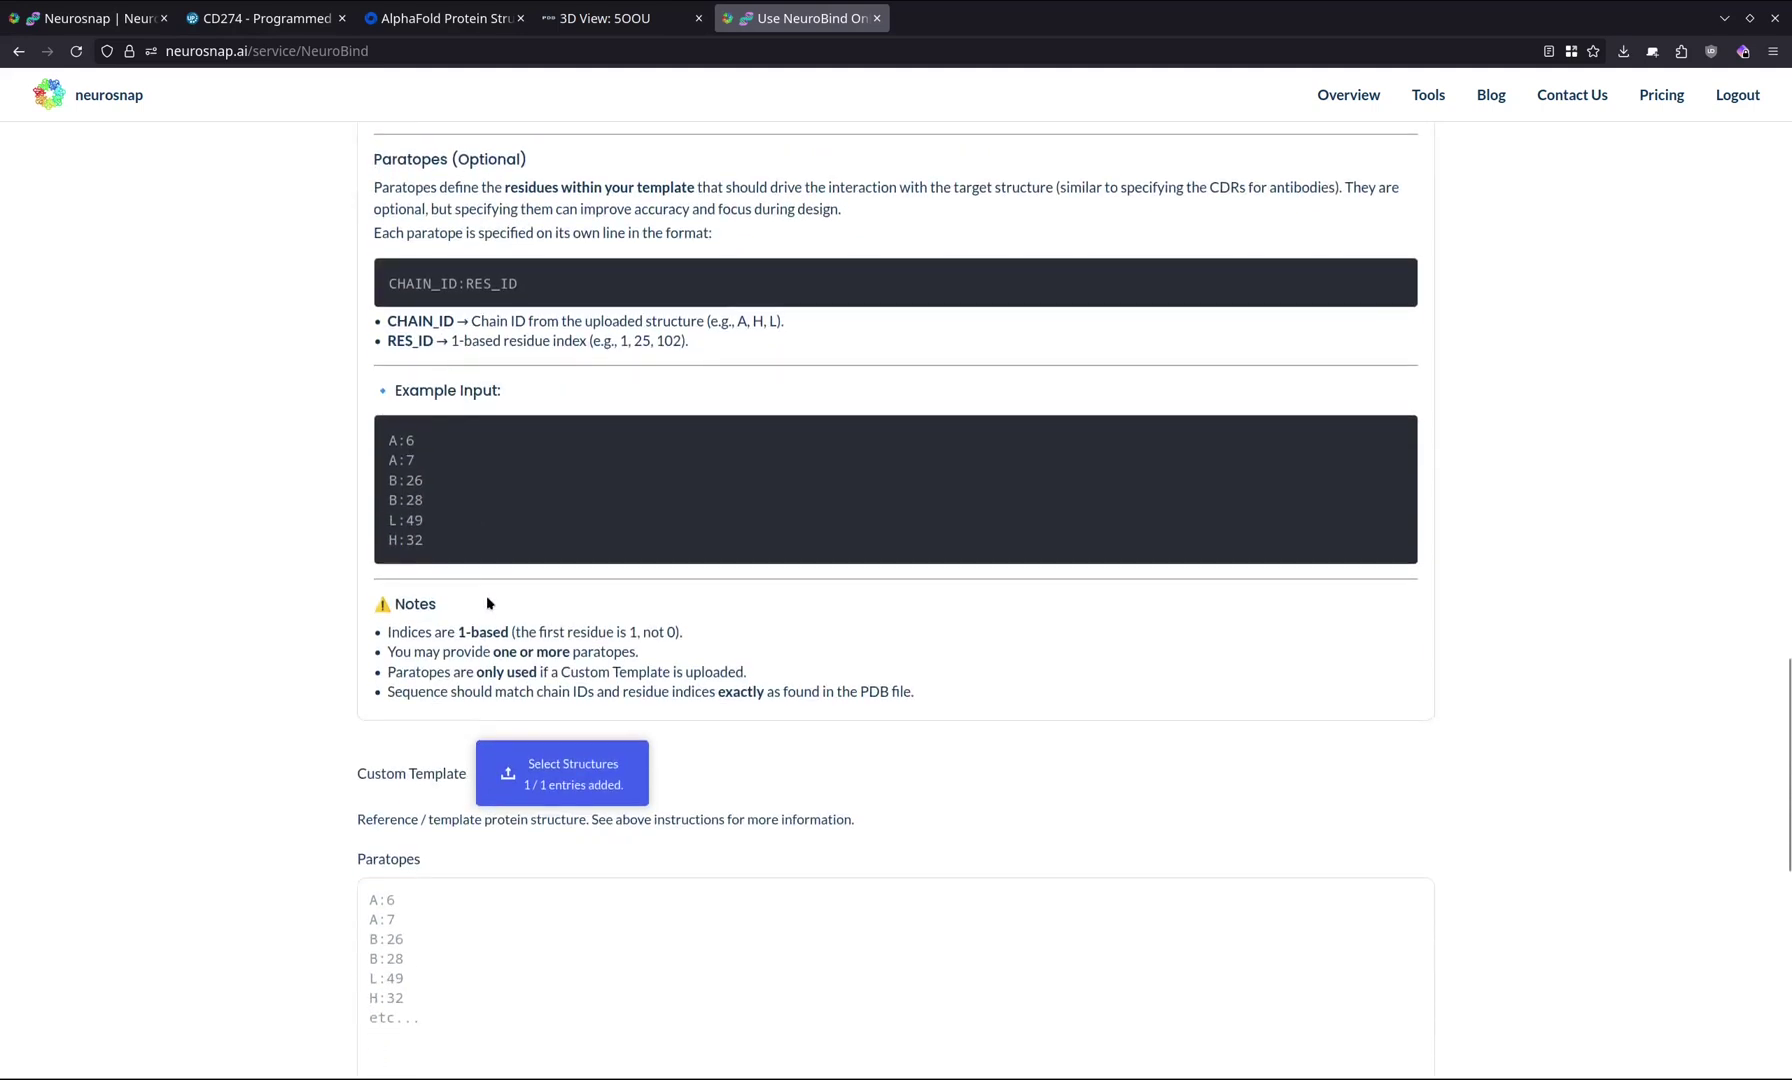
scroll(488, 602, "down", 3)
Focus the empty Paratopes box and review the Custom Template field with 1/1 entries.
left_click(464, 671)
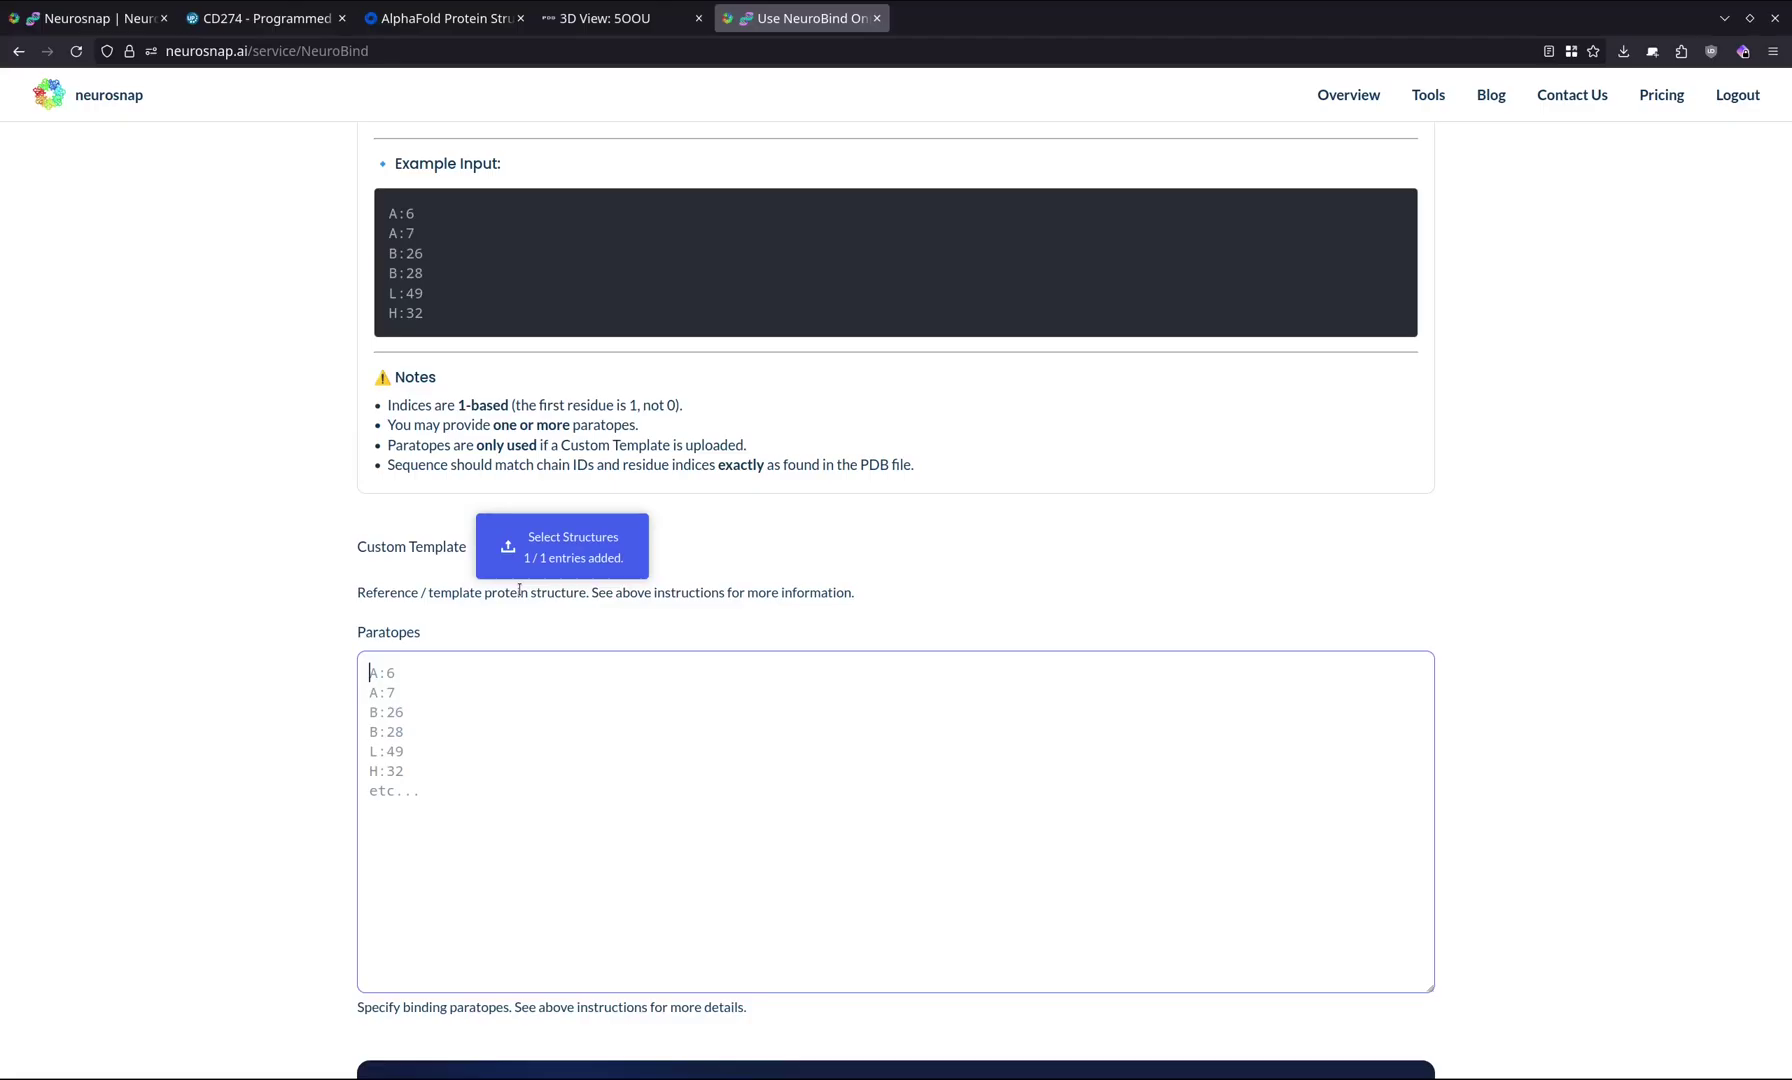
scroll(519, 590, "up", 4)
scroll(500, 635, "up", 1)
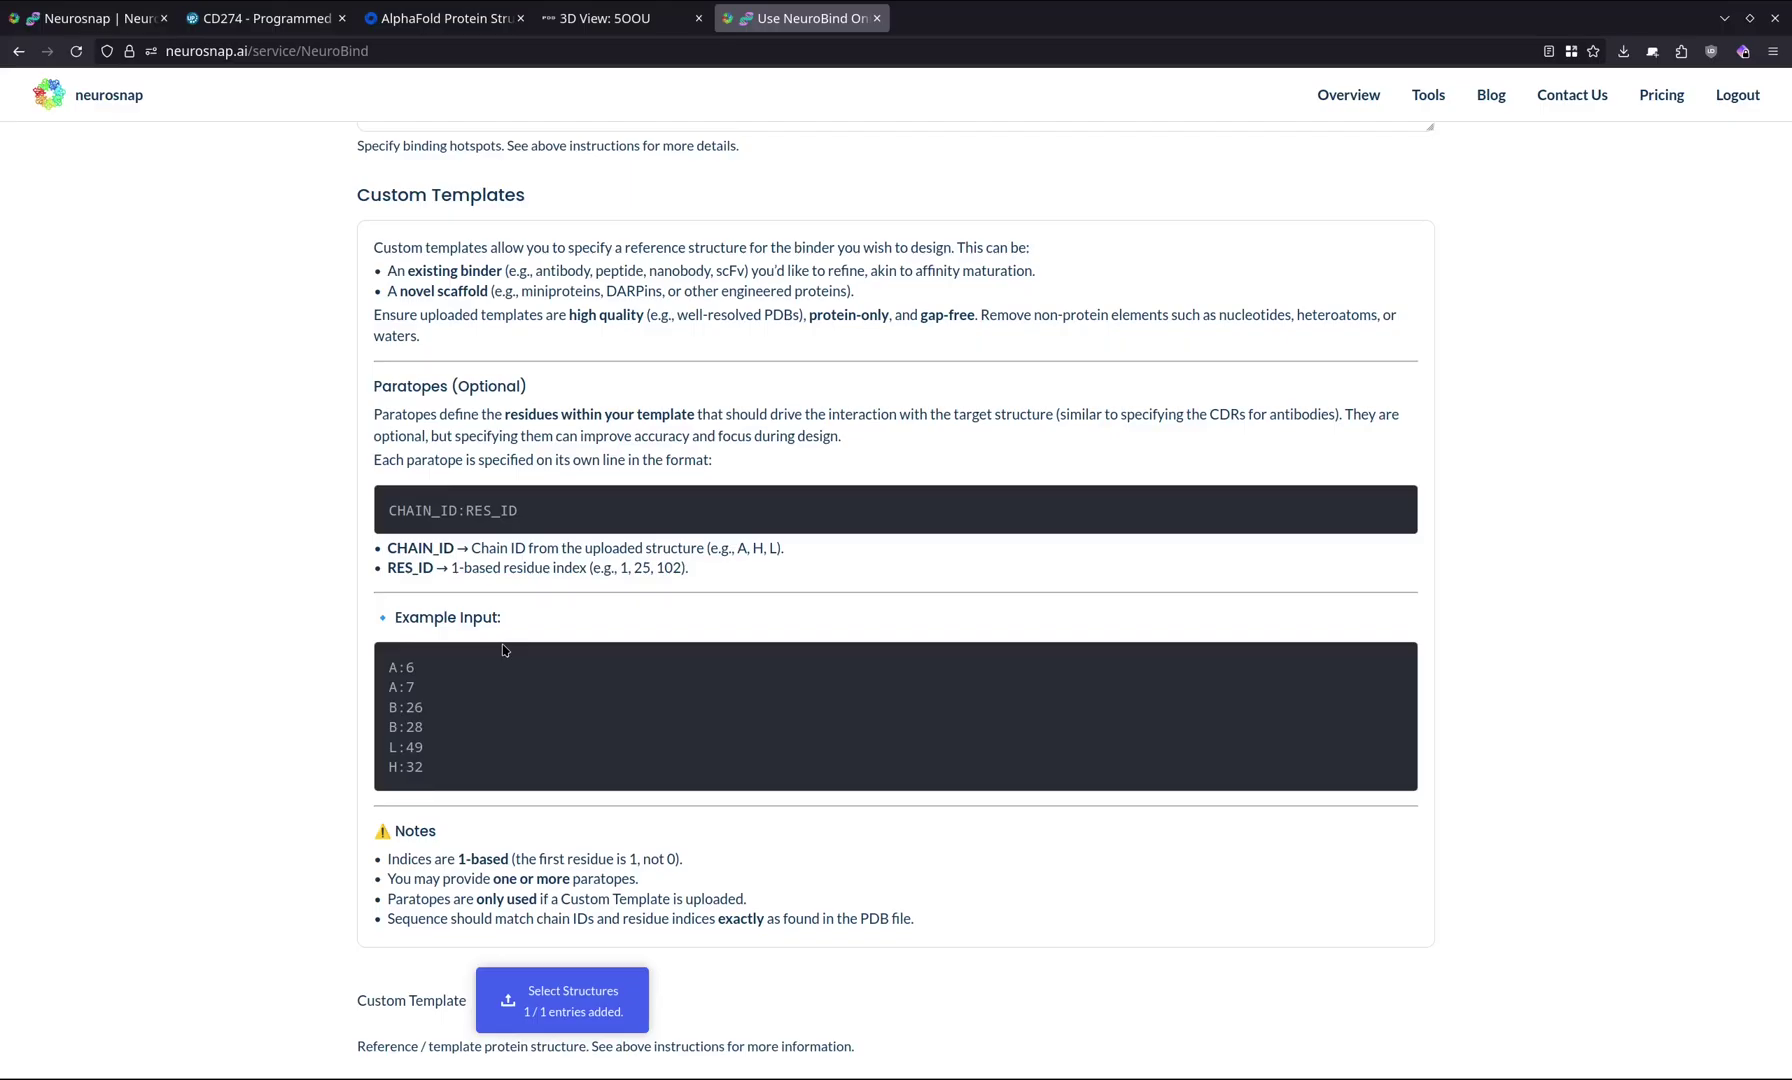
scroll(505, 660, "down", 7)
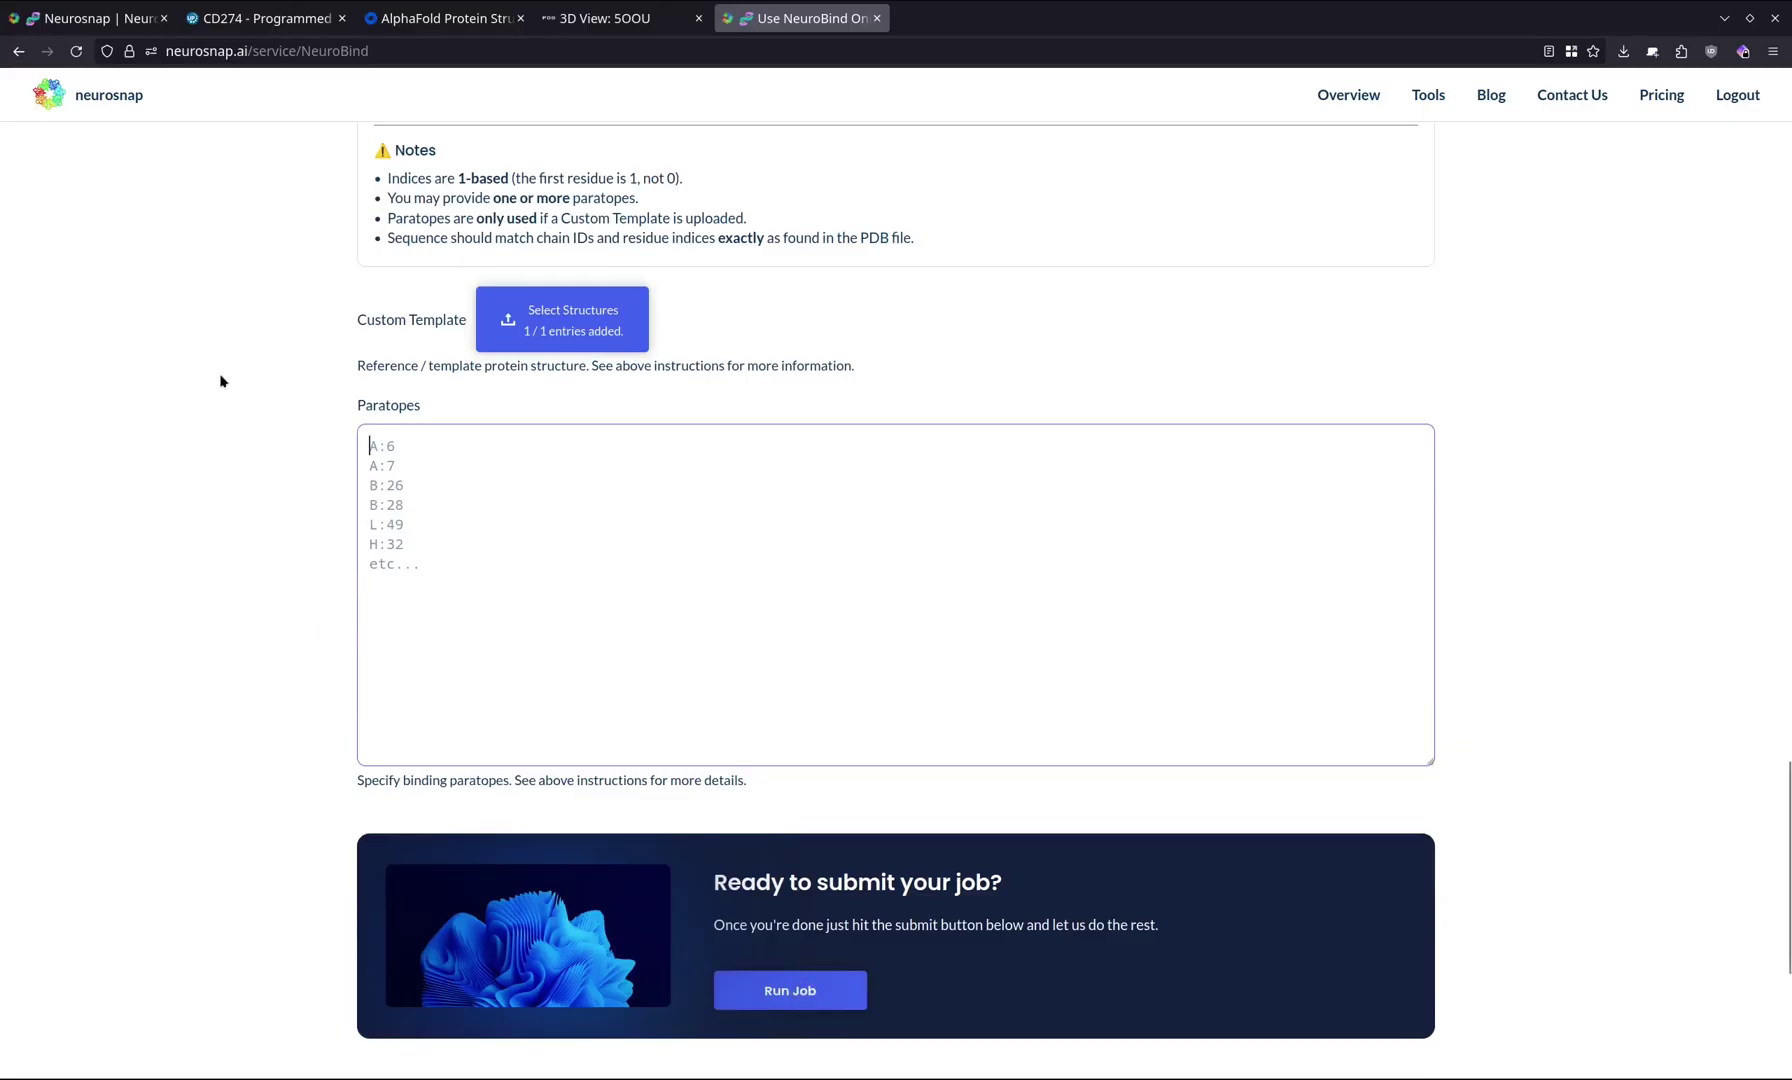
Open the finished job's results, turn the complex, and reach the Results Overview table.
left_click(146, 14)
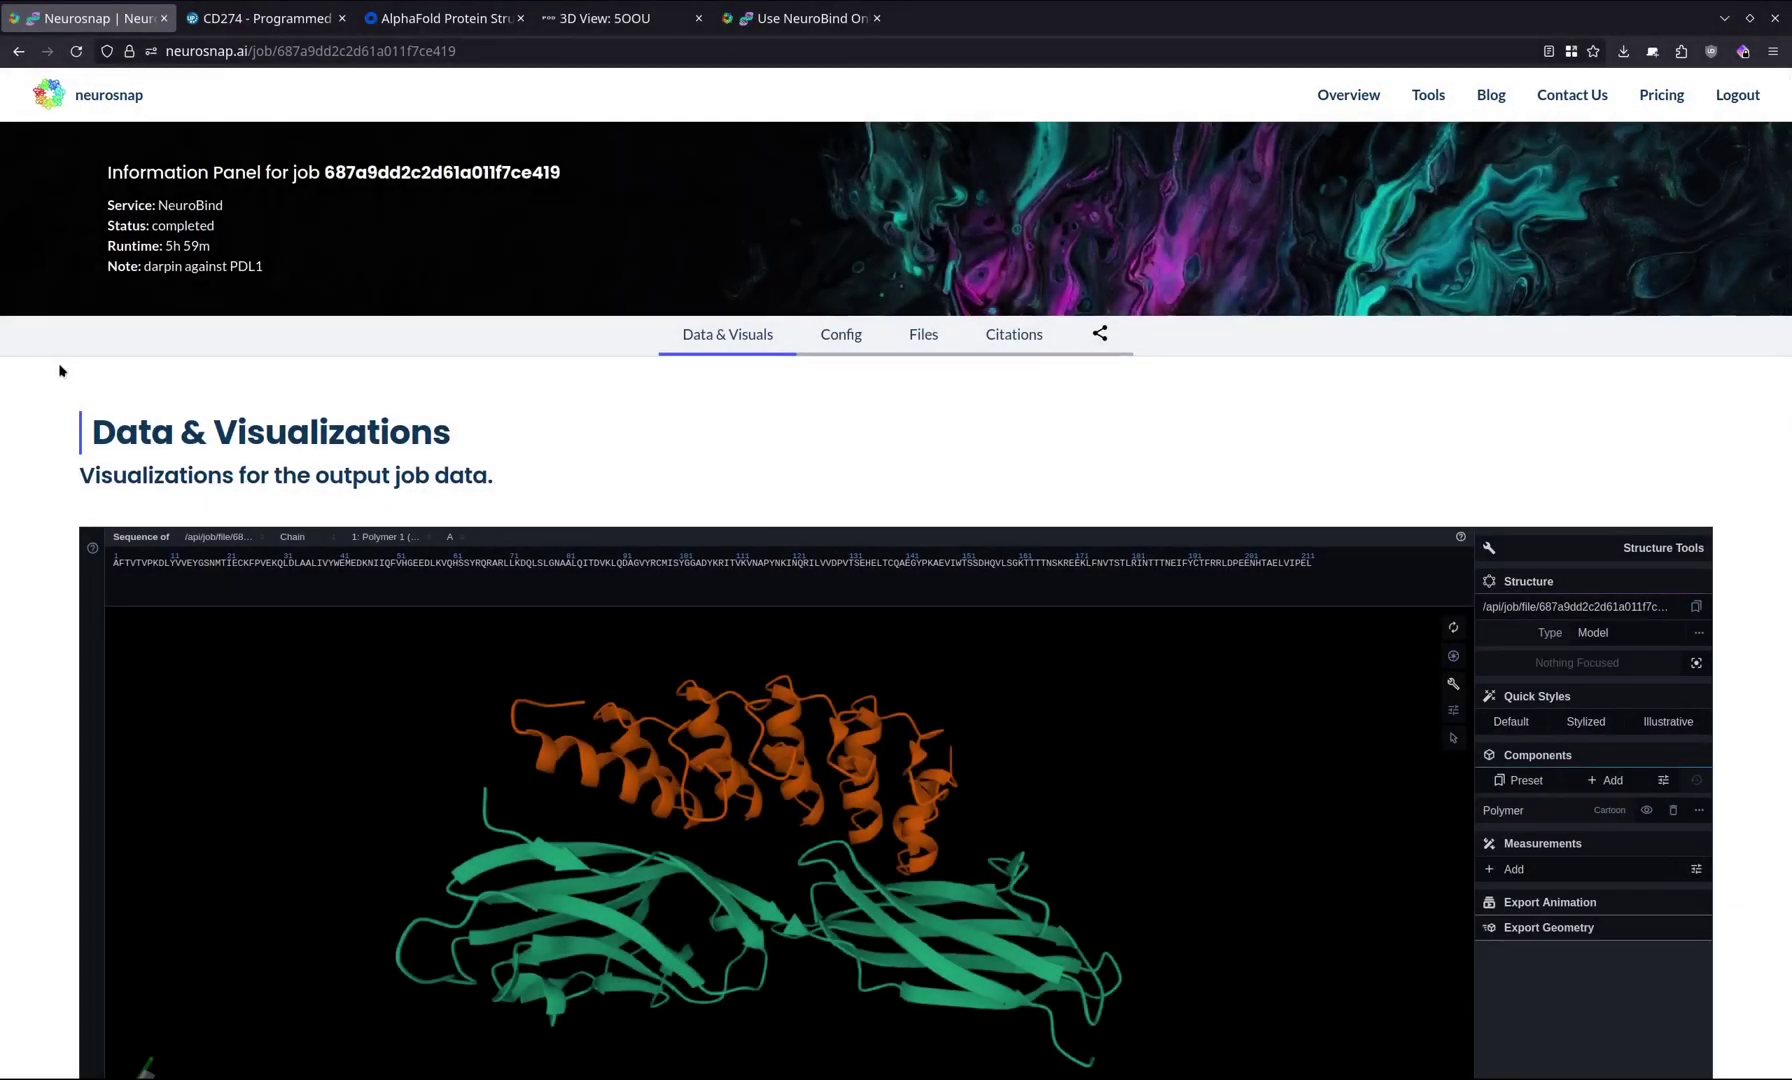
scroll(59, 370, "down", 3)
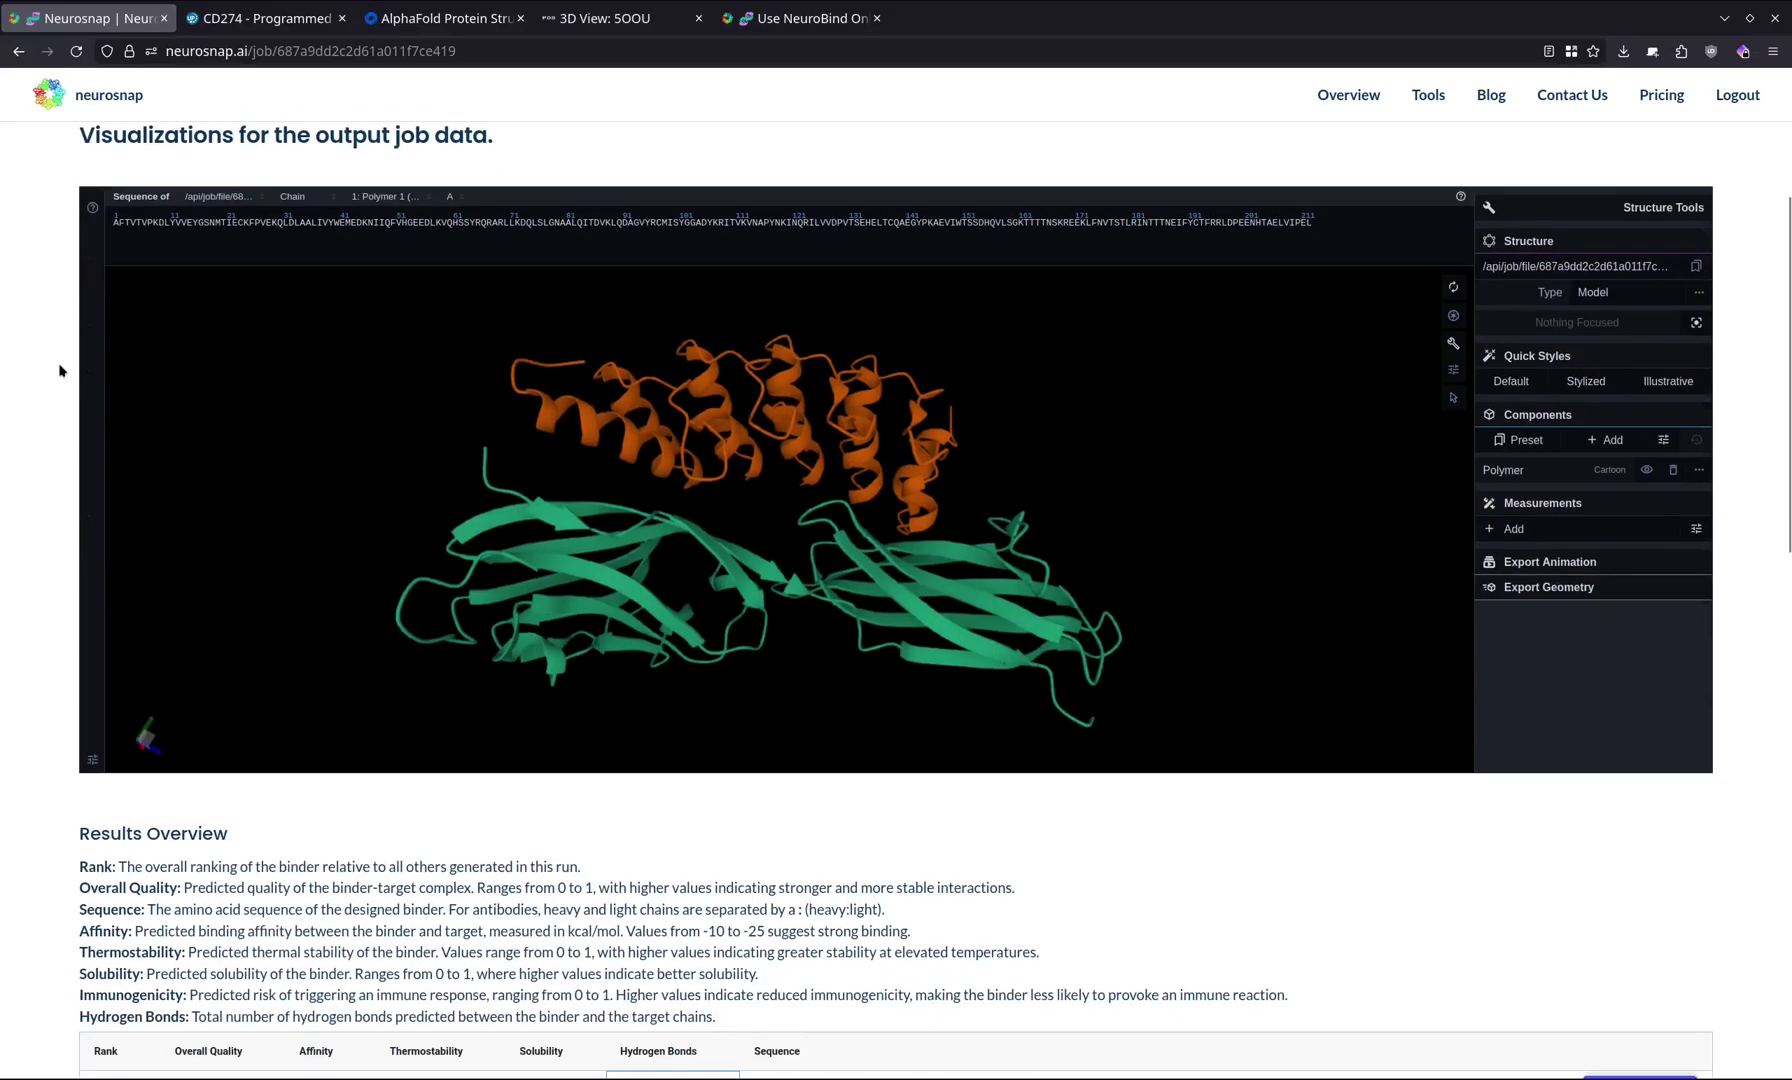
left_click_drag(748, 458, 780, 487)
scroll(780, 487, "down", 3)
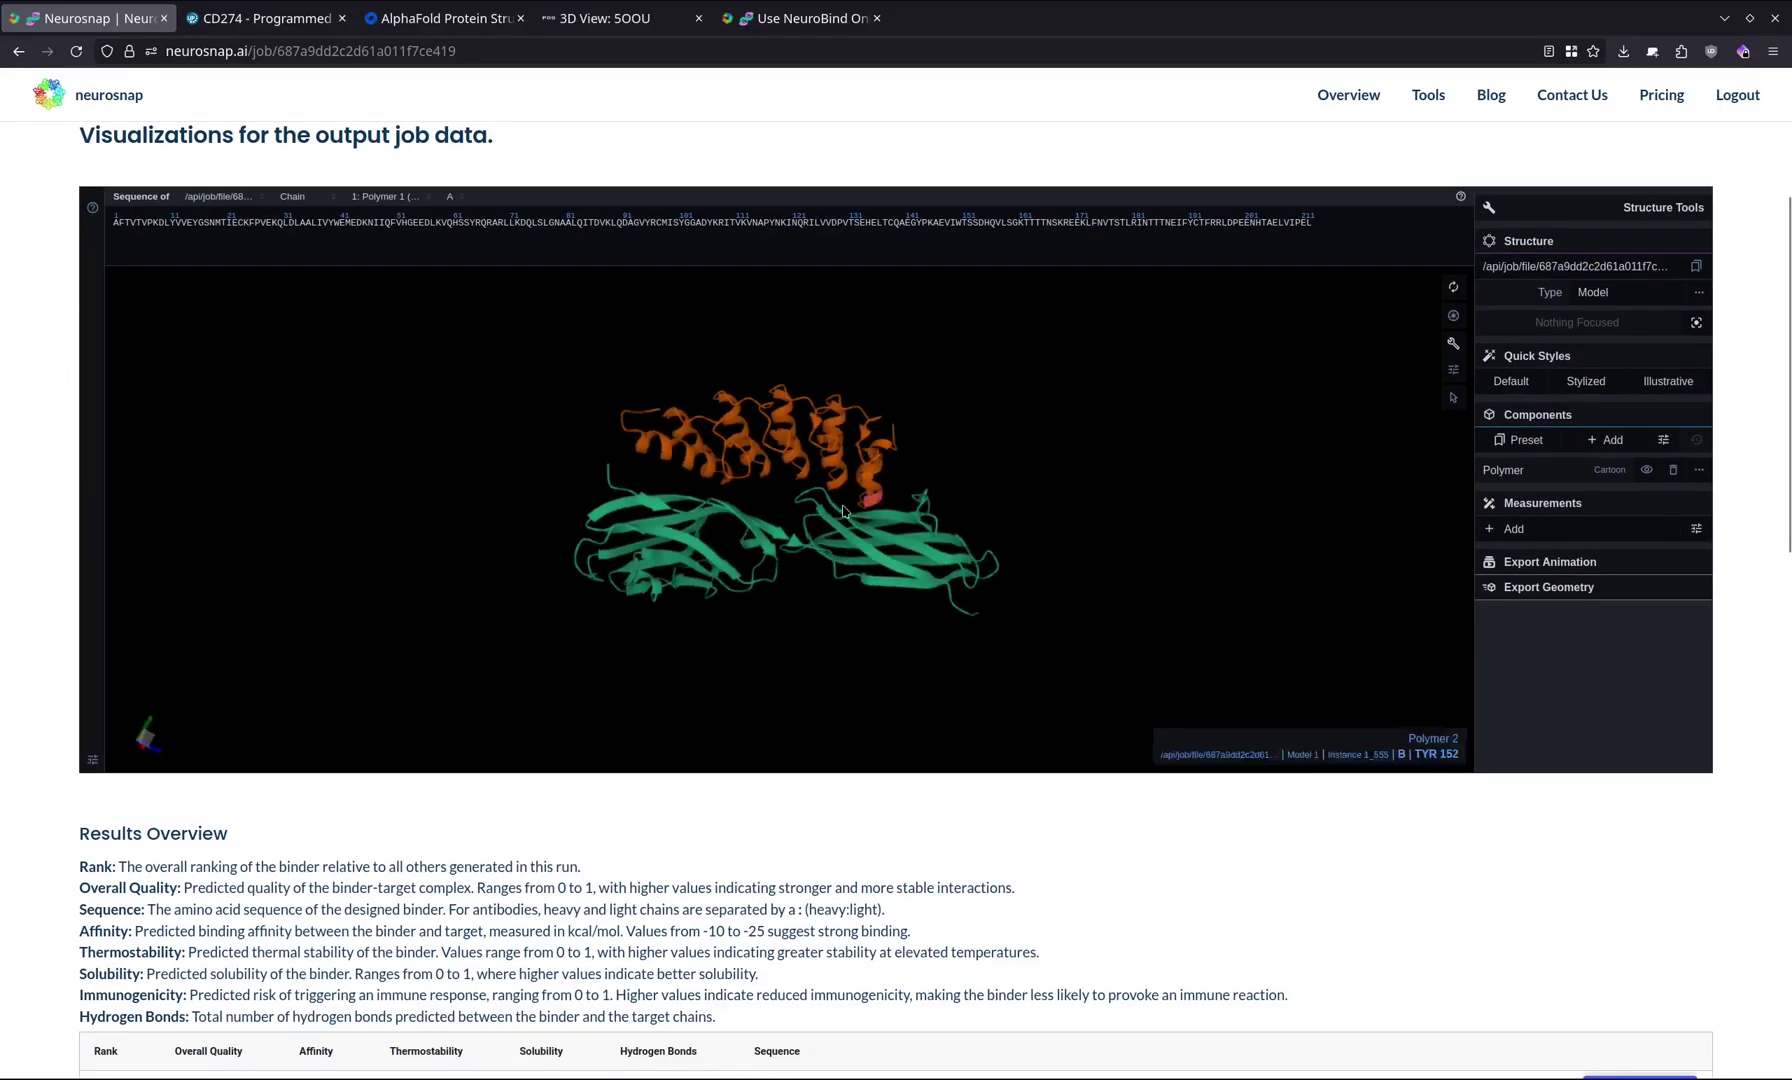
scroll(812, 520, "down", 2)
scroll(812, 520, "up", 4)
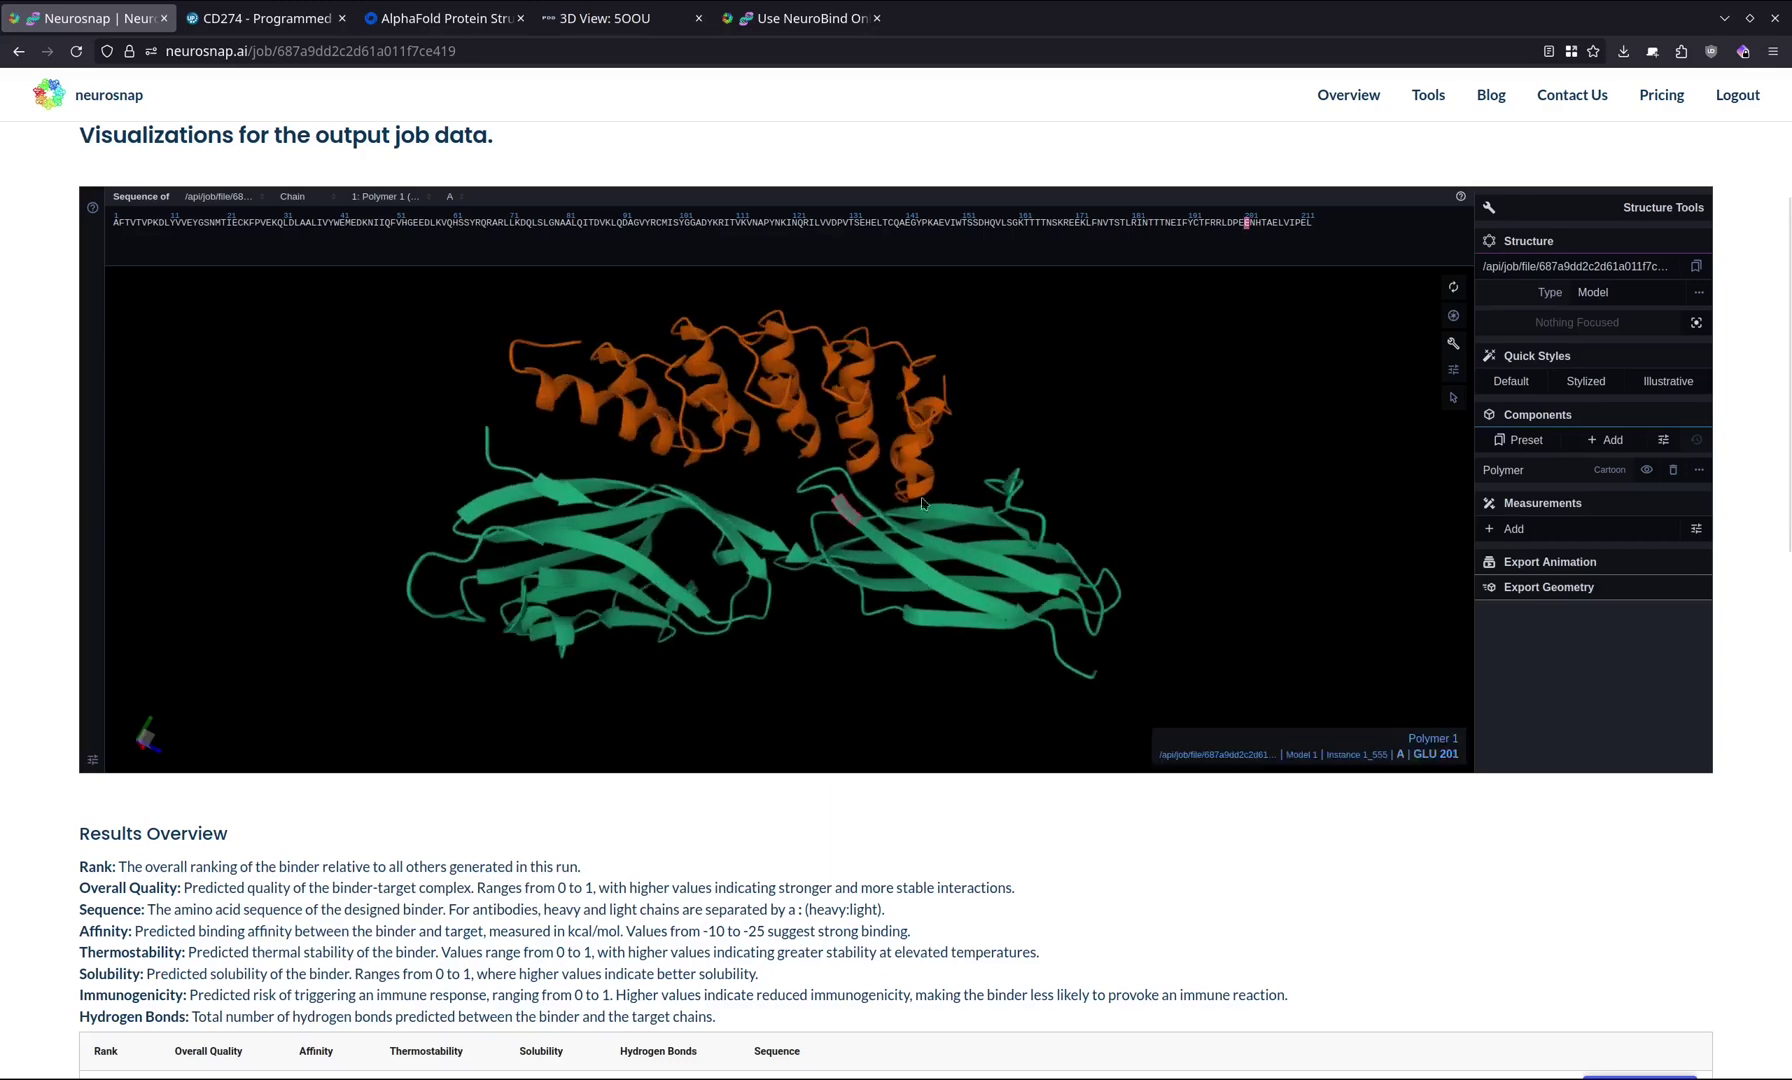
left_click_drag(1790, 455, 1783, 662)
Scroll through the ranked binder results table.
mouse_move(1706, 553)
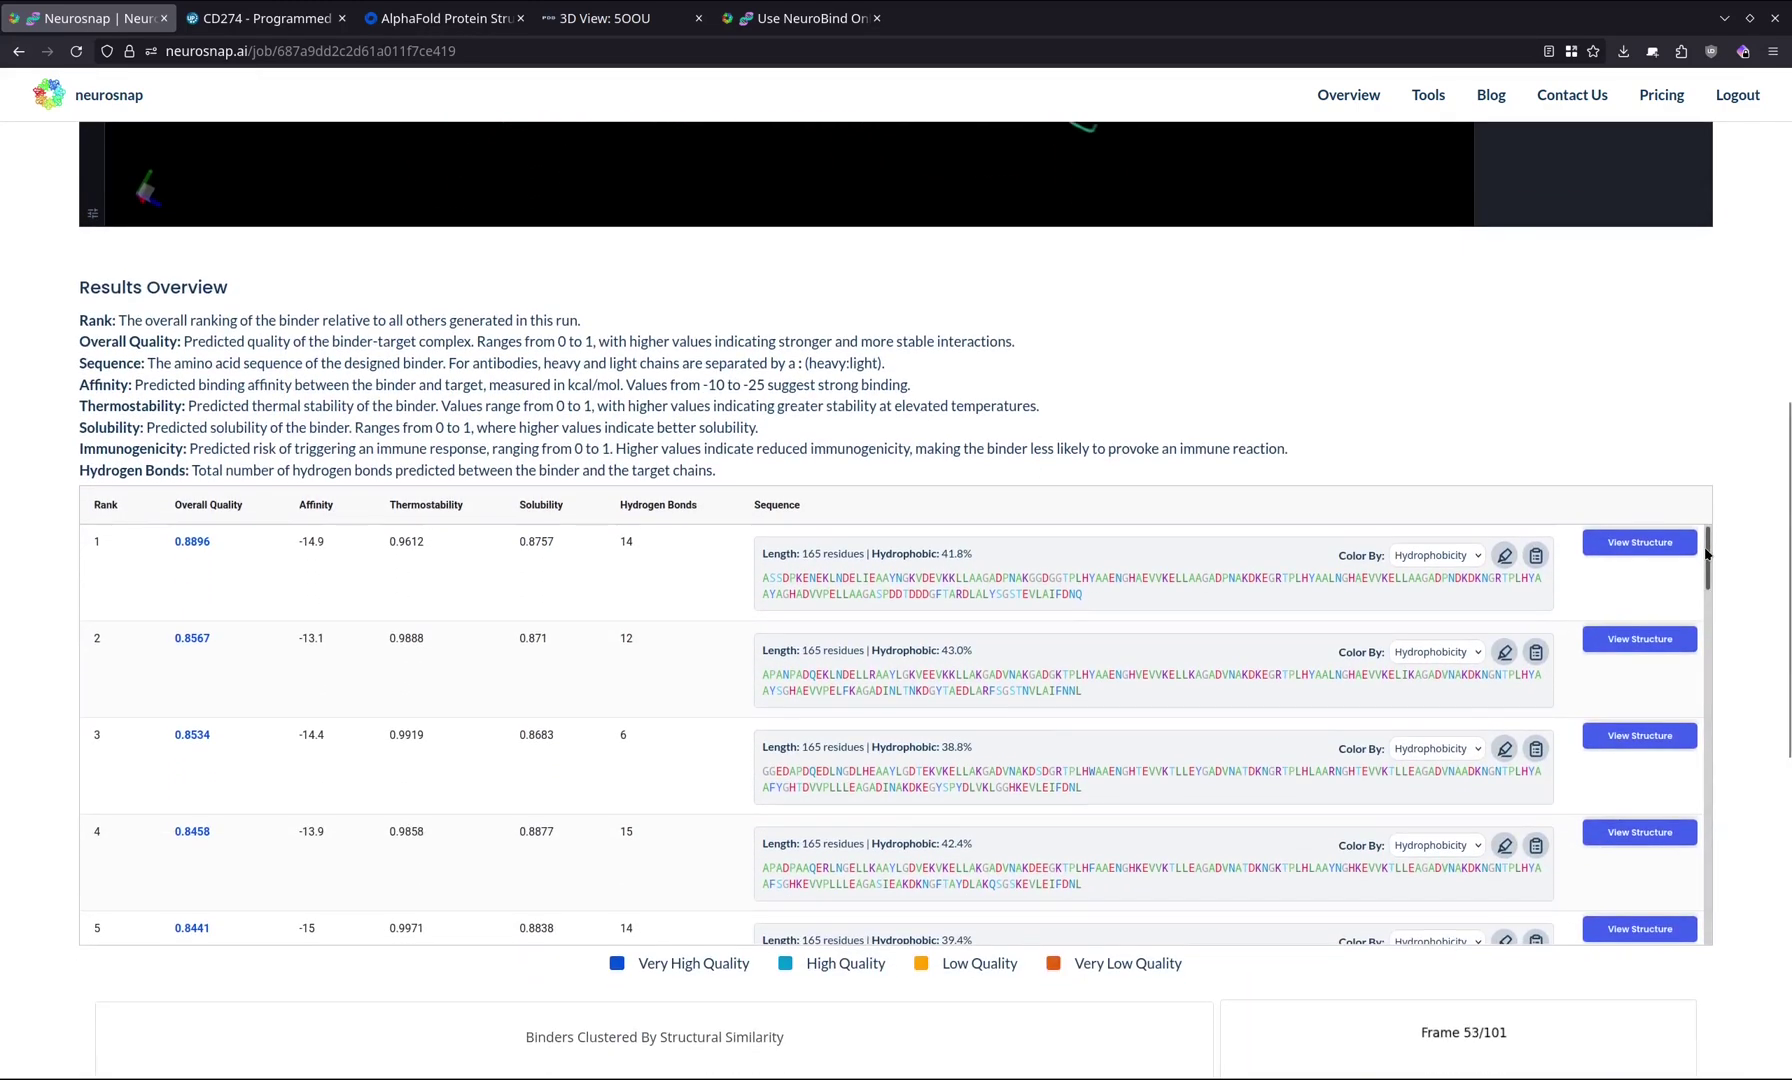
left_click_drag(1706, 553, 1695, 795)
scroll(1693, 797, "down", 4)
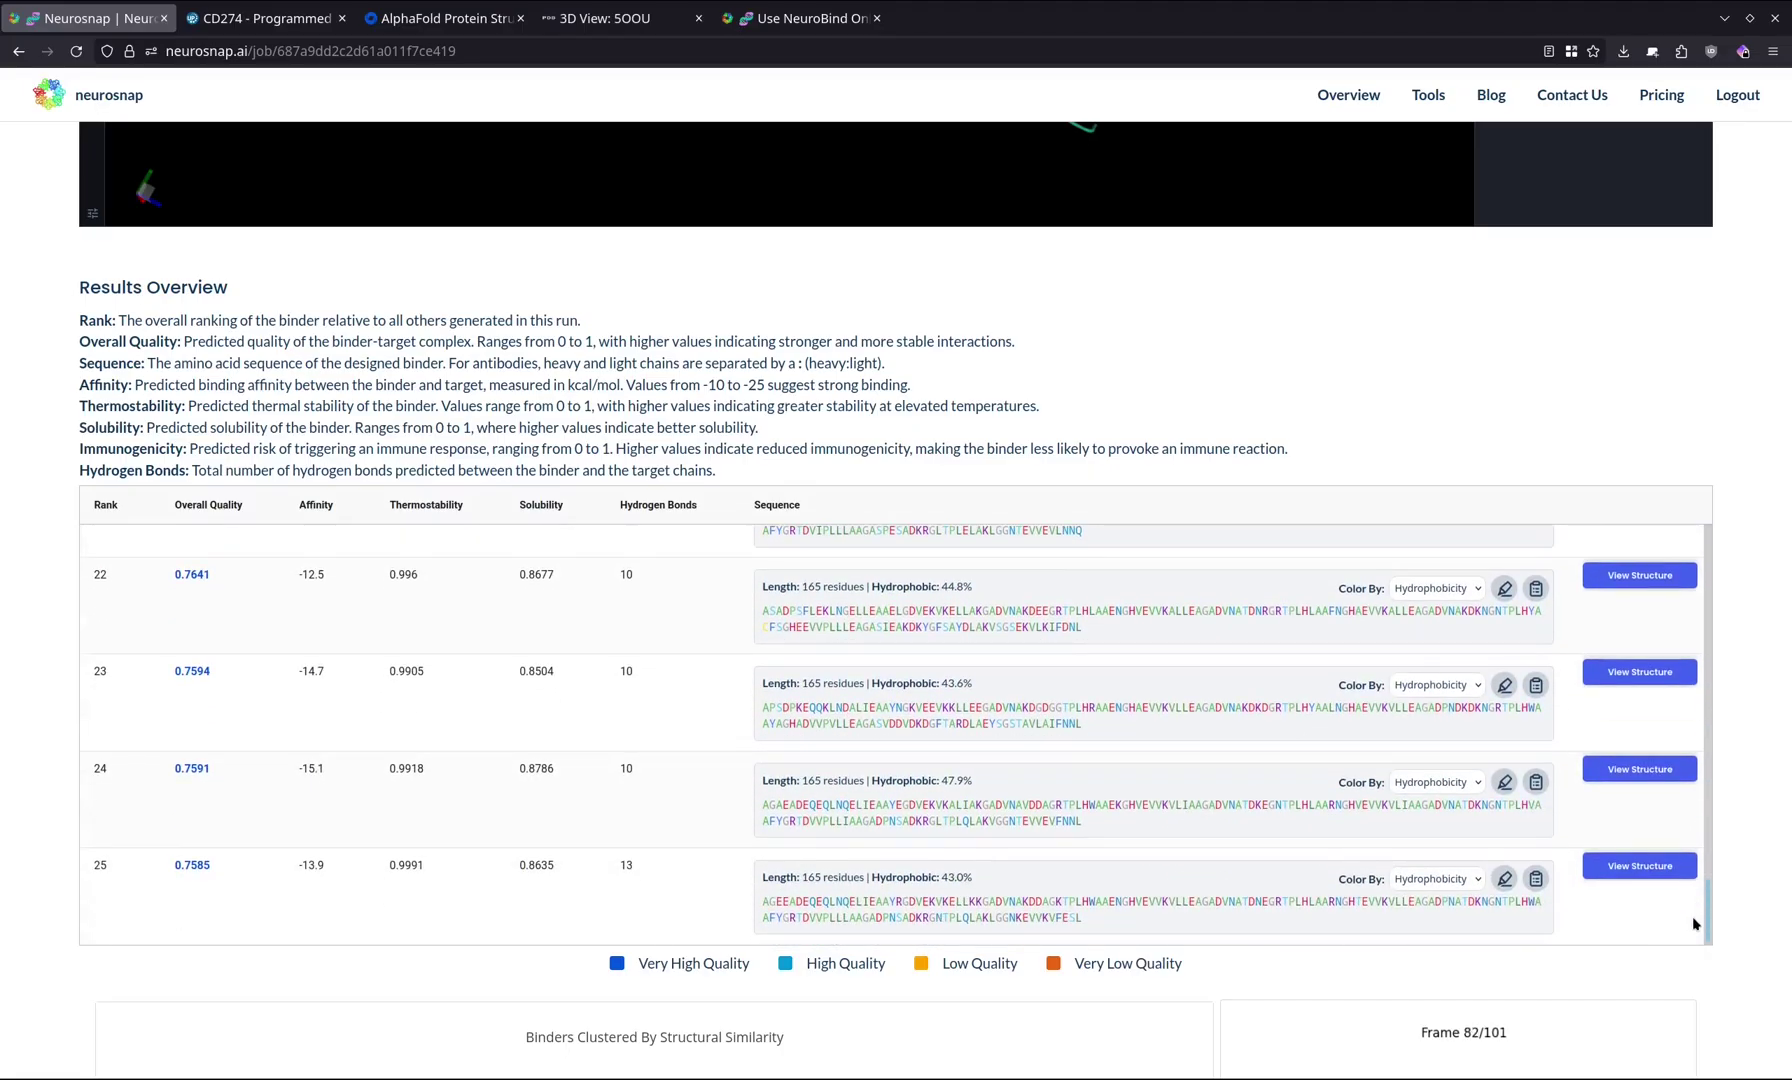
scroll(1700, 838, "up", 15)
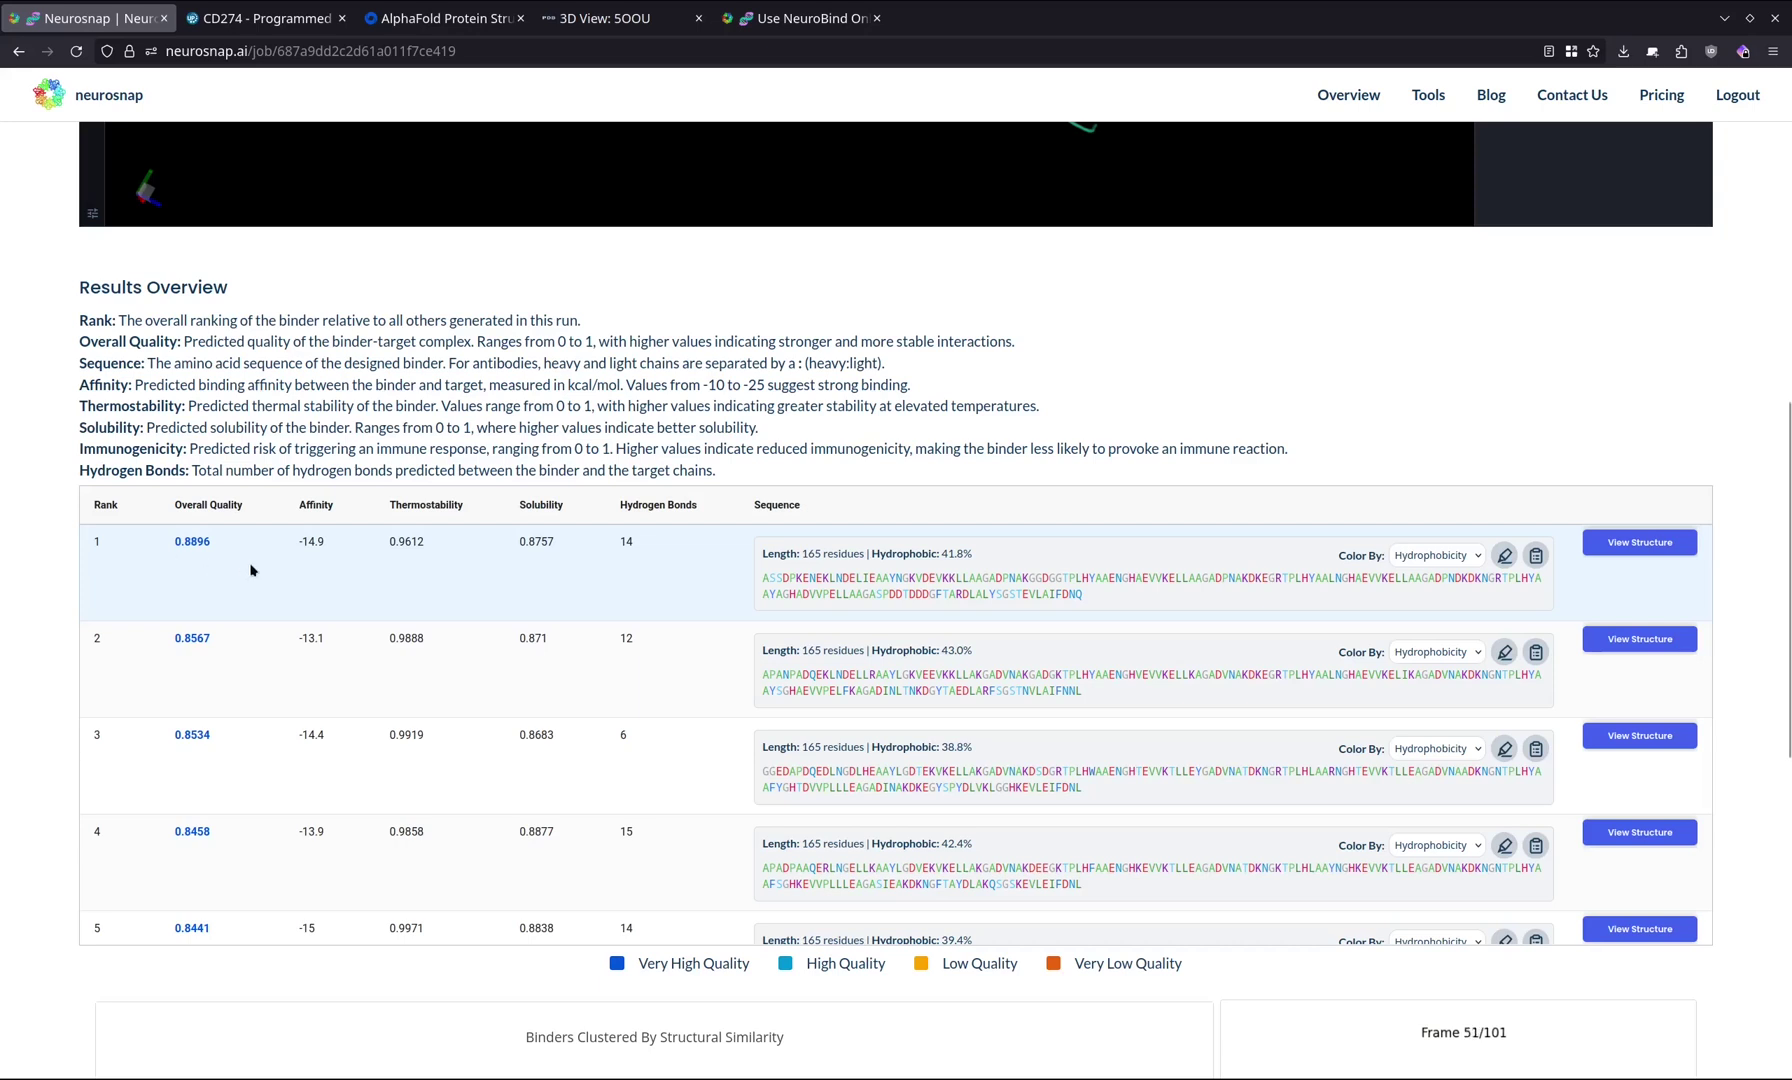
Highlight the top binder's -14.9 affinity, Solubility, Hydrogen Bonds and full sequence.
left_click_drag(167, 556, 335, 550)
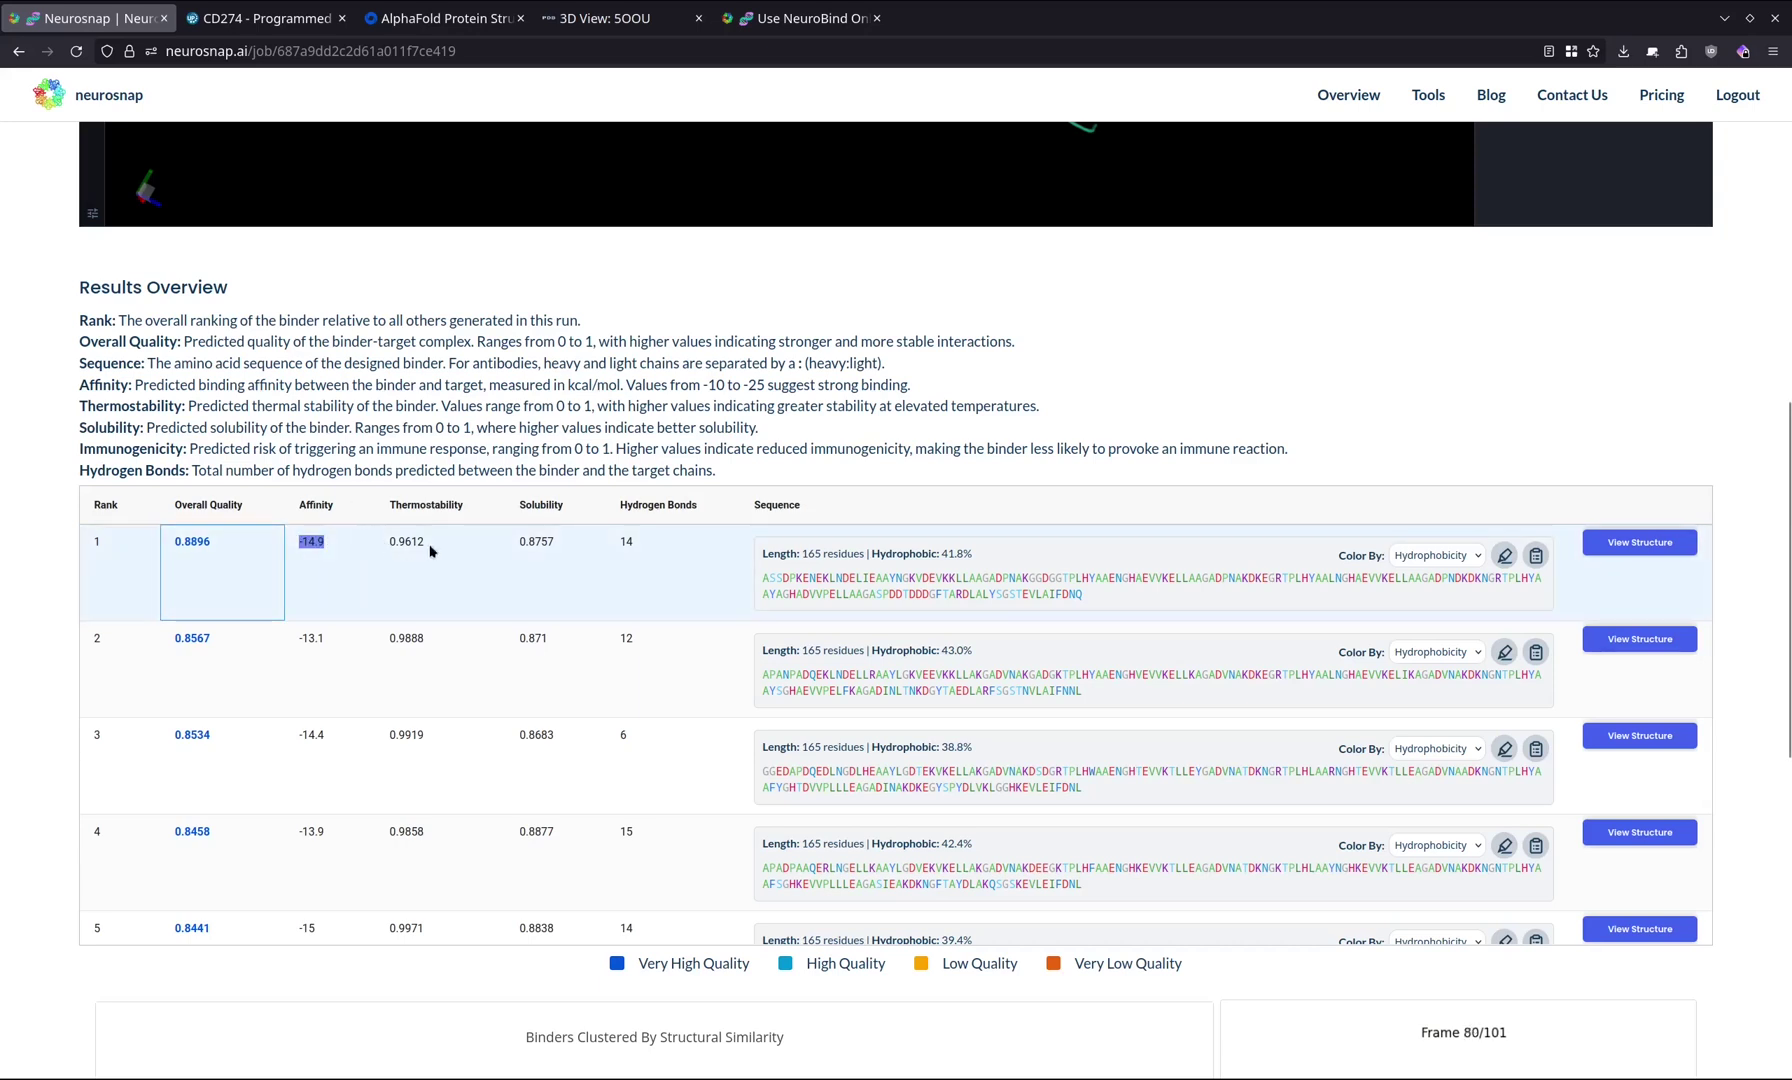
left_click(558, 550)
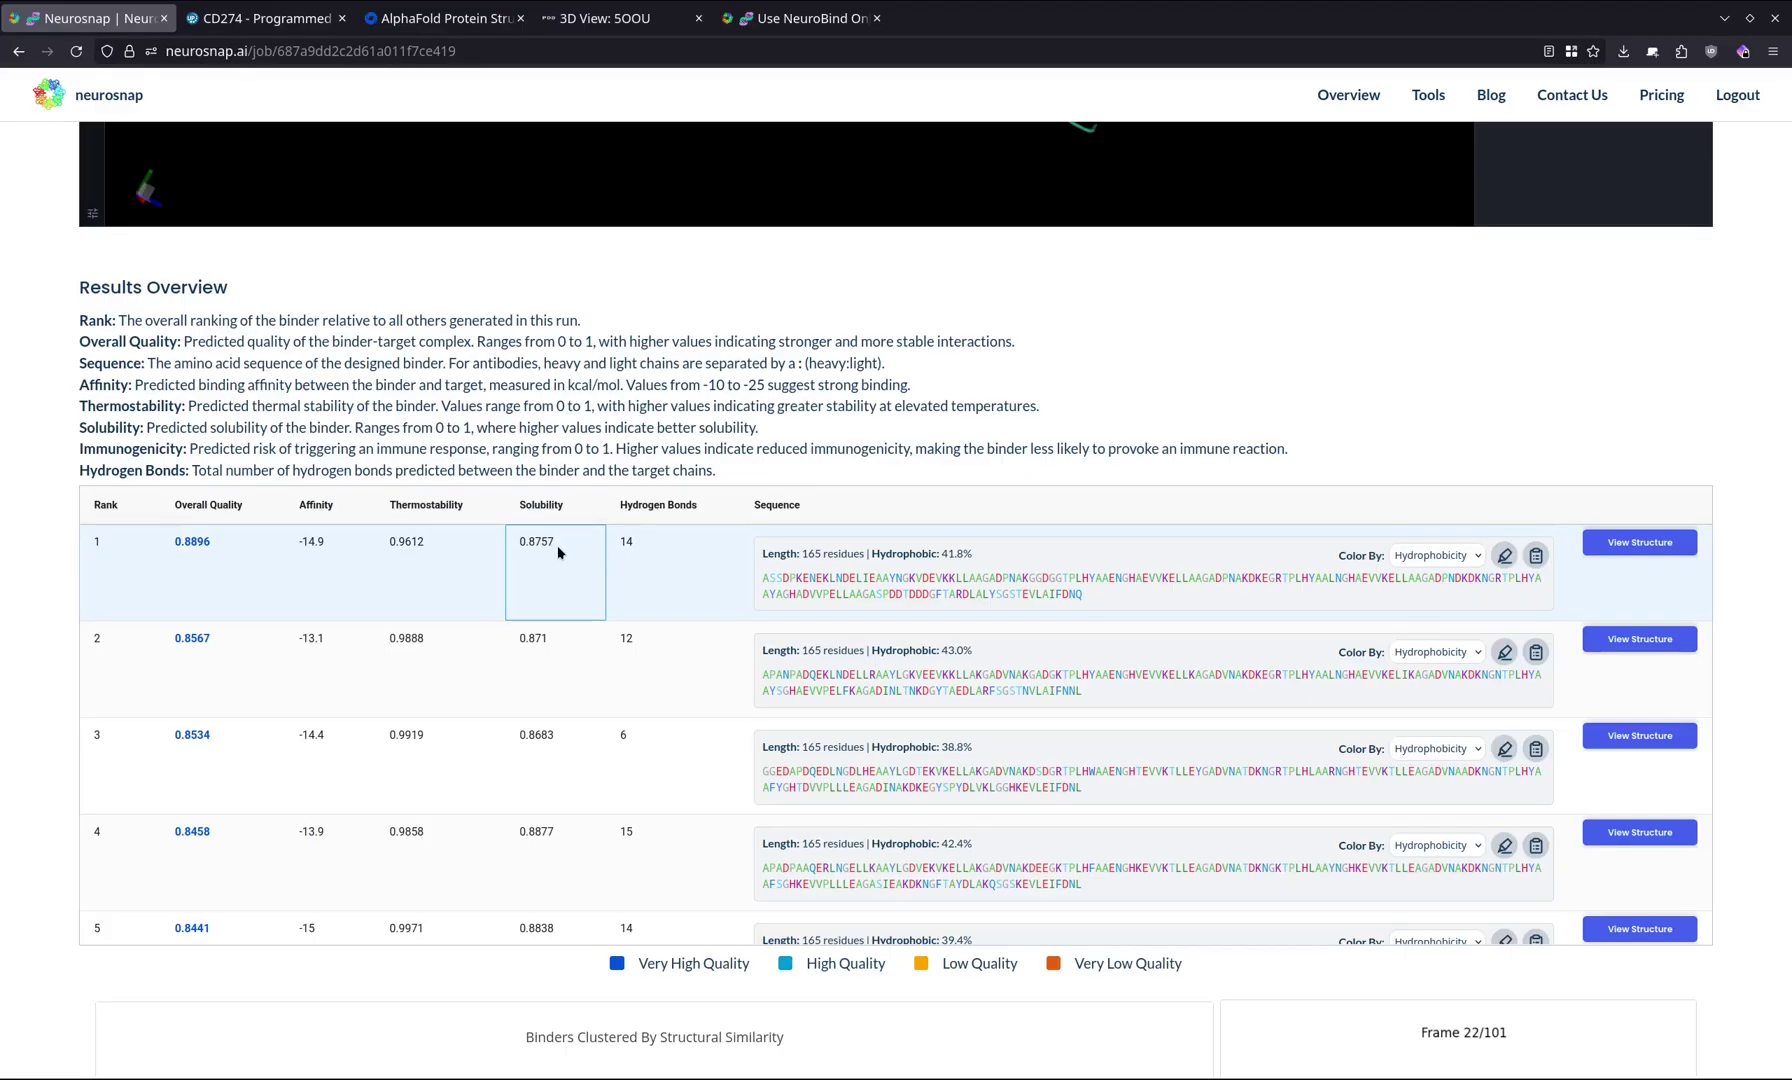
key("Right")
triple_click(918, 589)
left_click(928, 588)
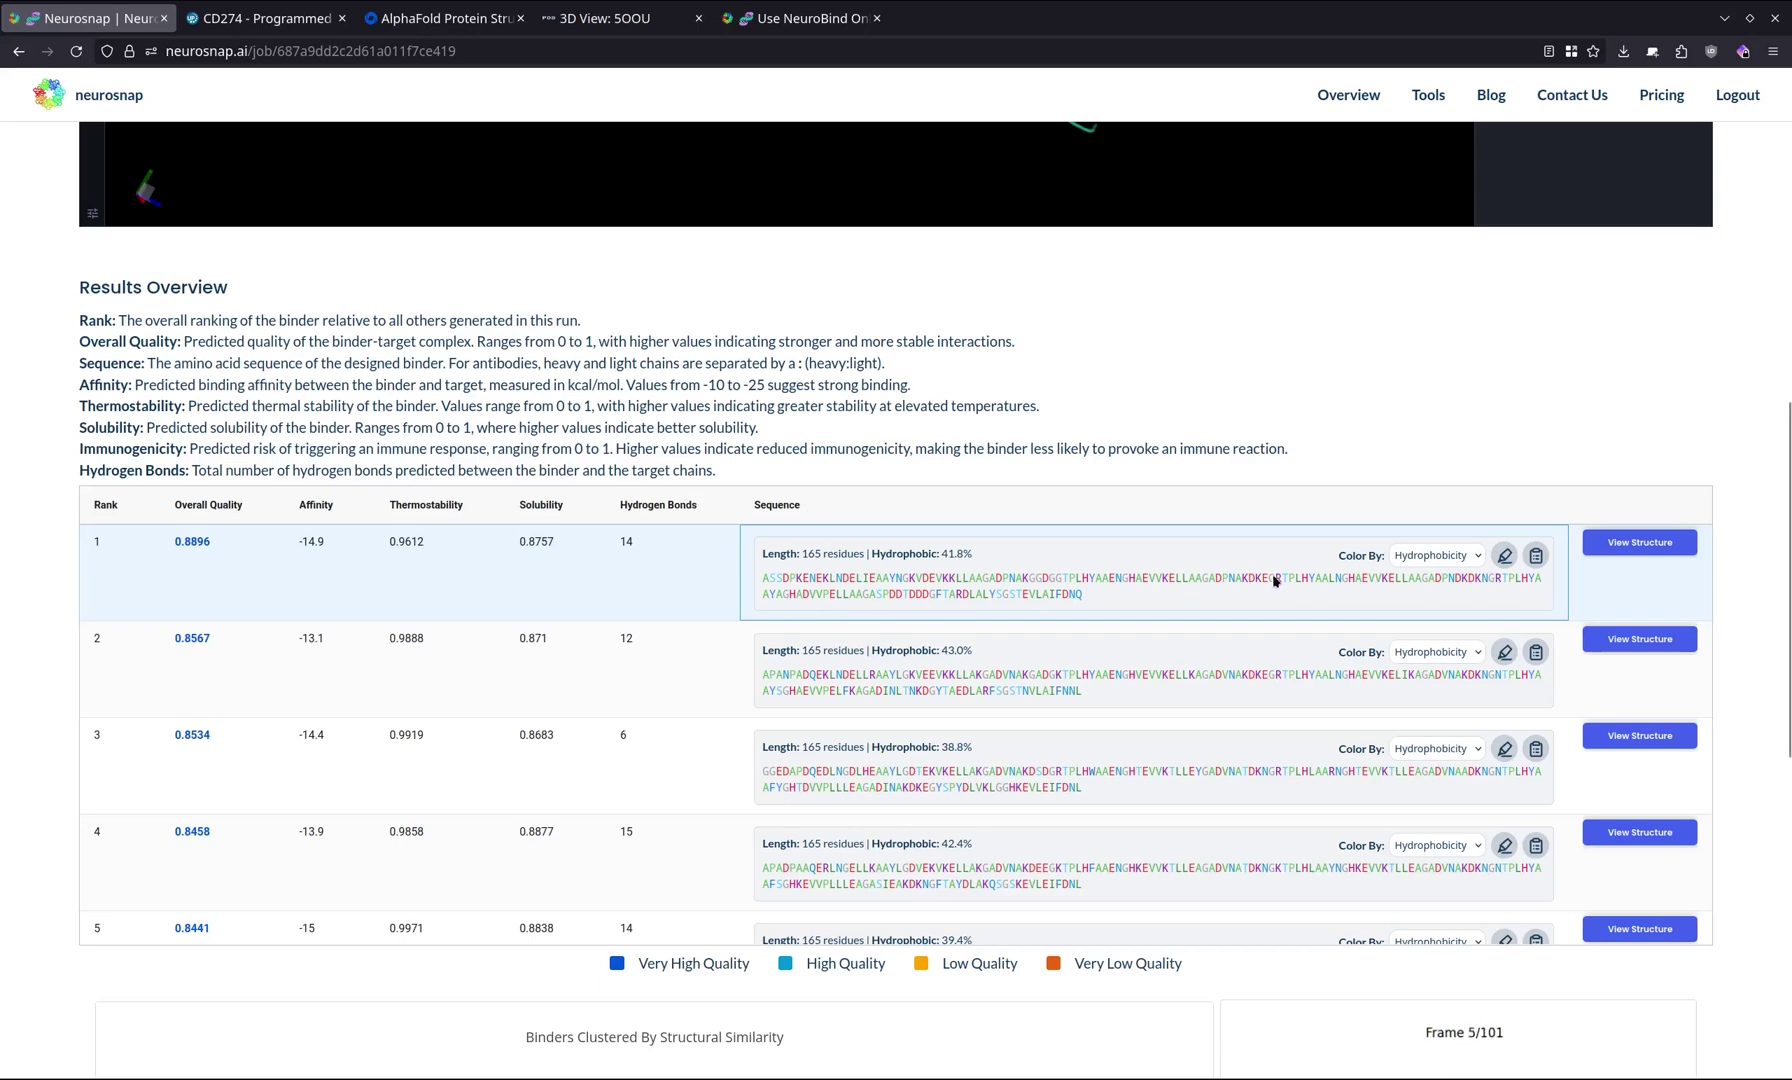
Load the rank-1 binder–PD-L1 complex into the 3D viewer.
left_click(1655, 640)
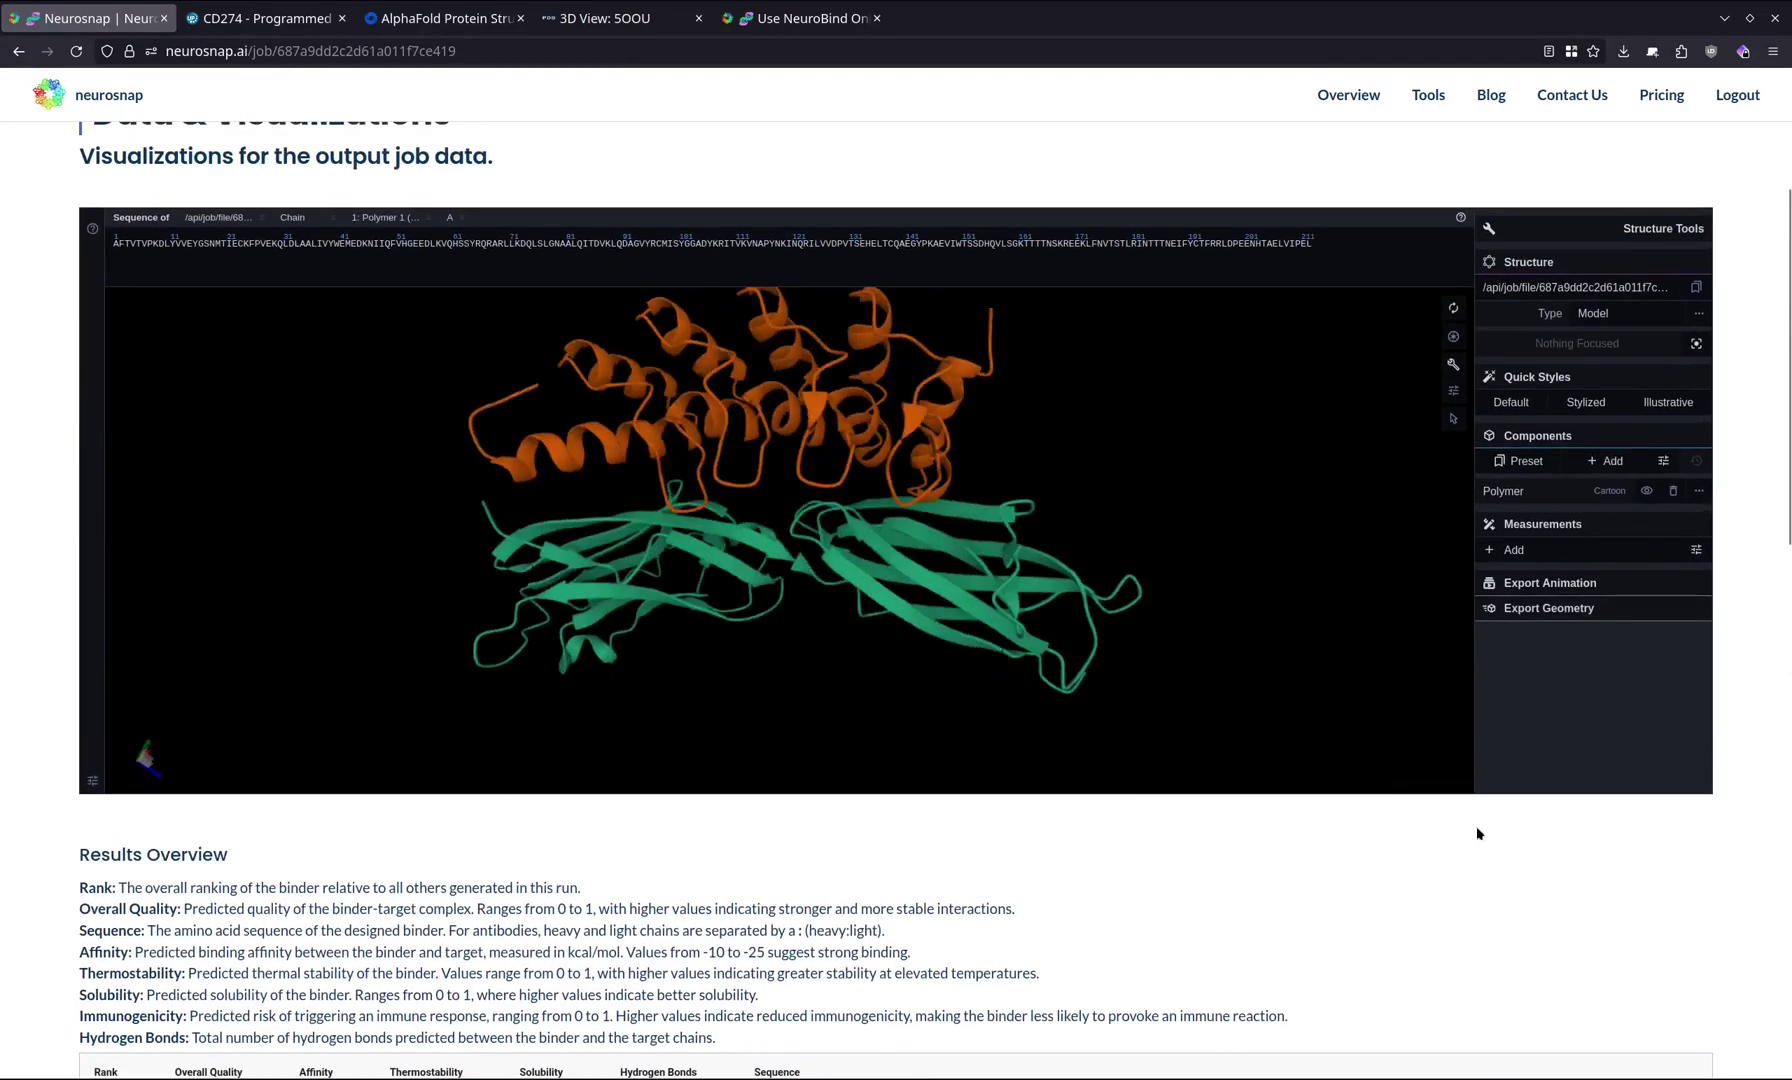
scroll(1525, 857, "down", 3)
left_click(1645, 770)
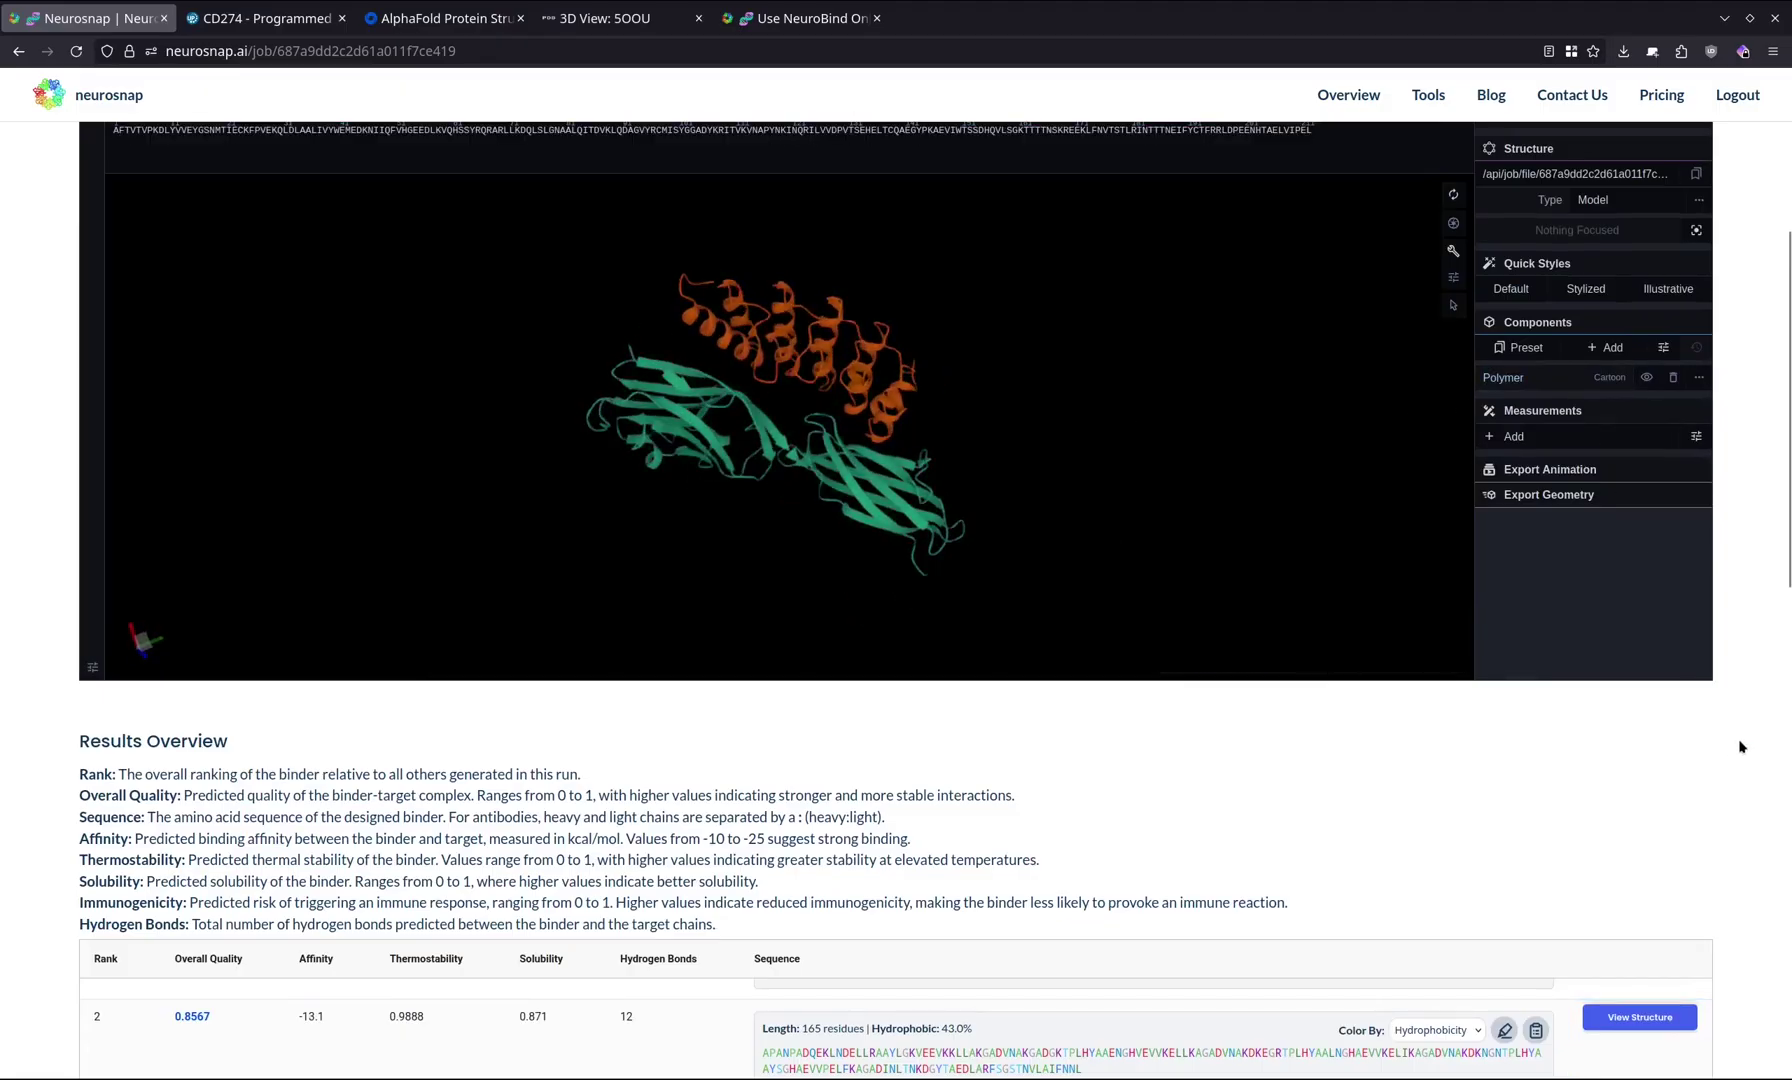
scroll(1732, 650, "up", 1)
Add a Molecular Surface representation to the polymer and rotate the complex.
left_click(1699, 490)
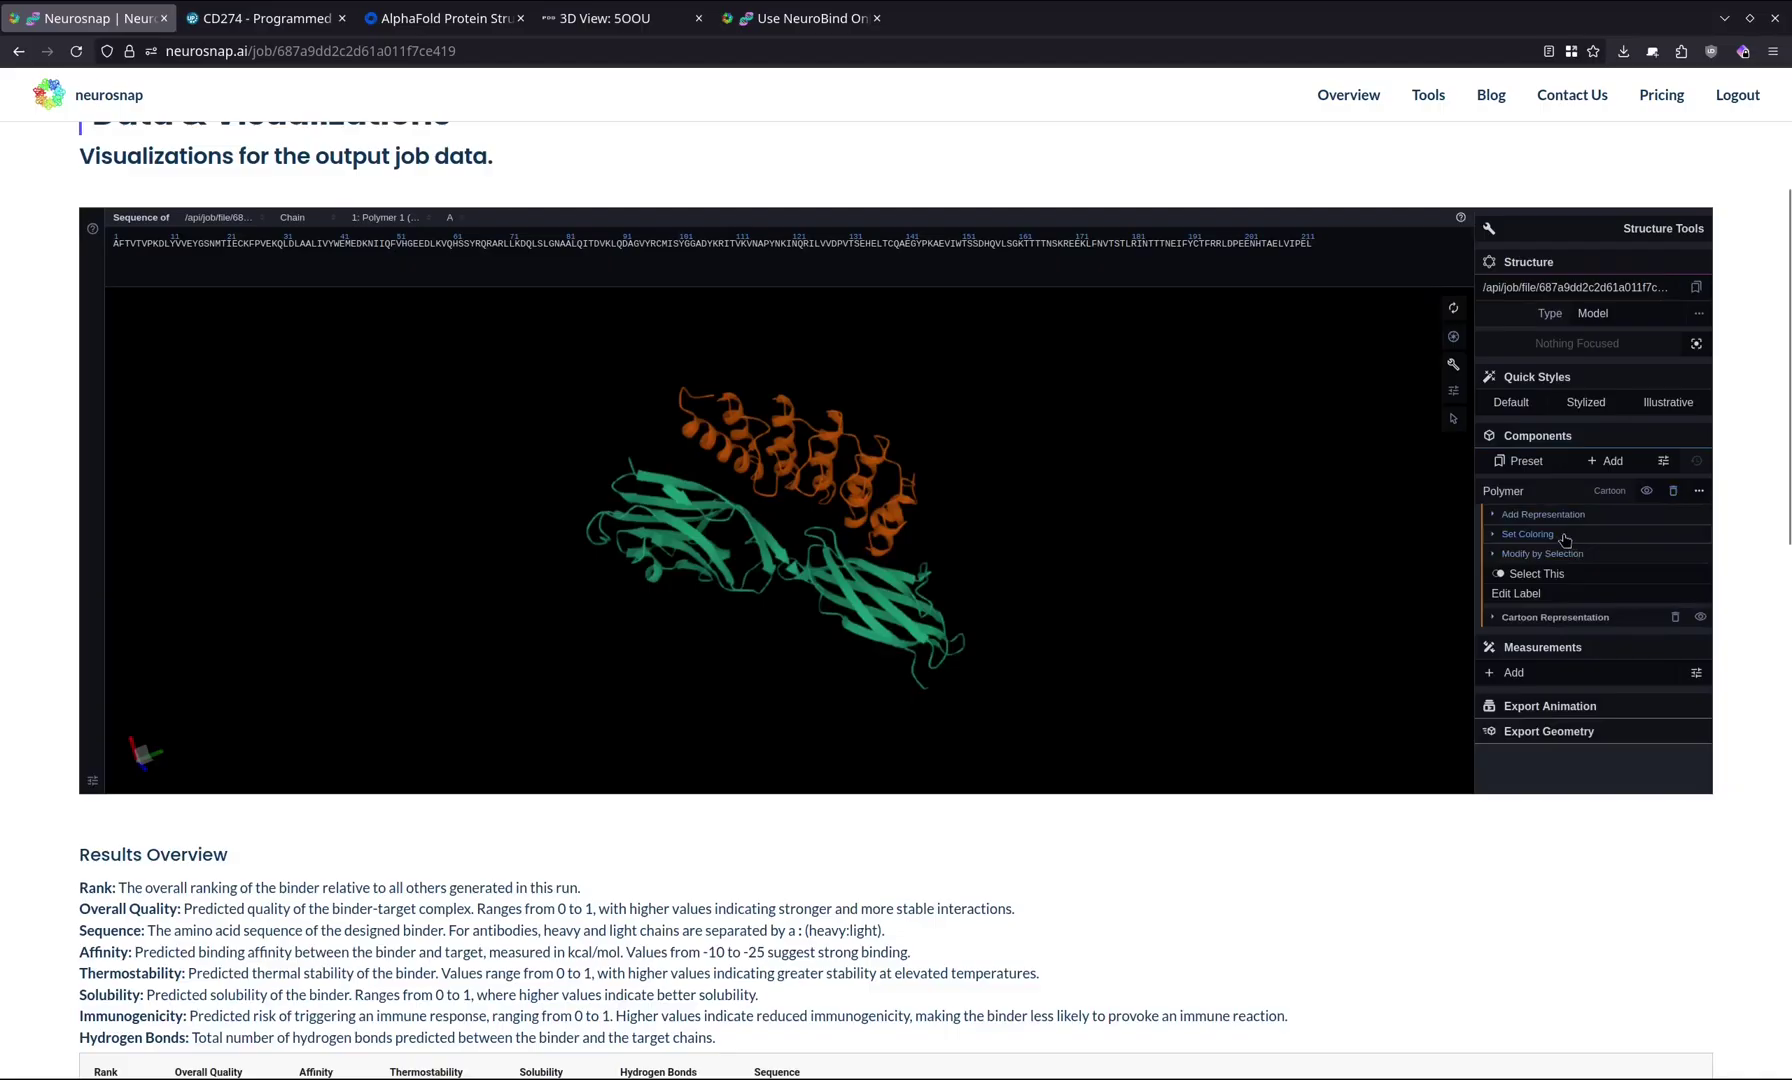
left_click(1539, 516)
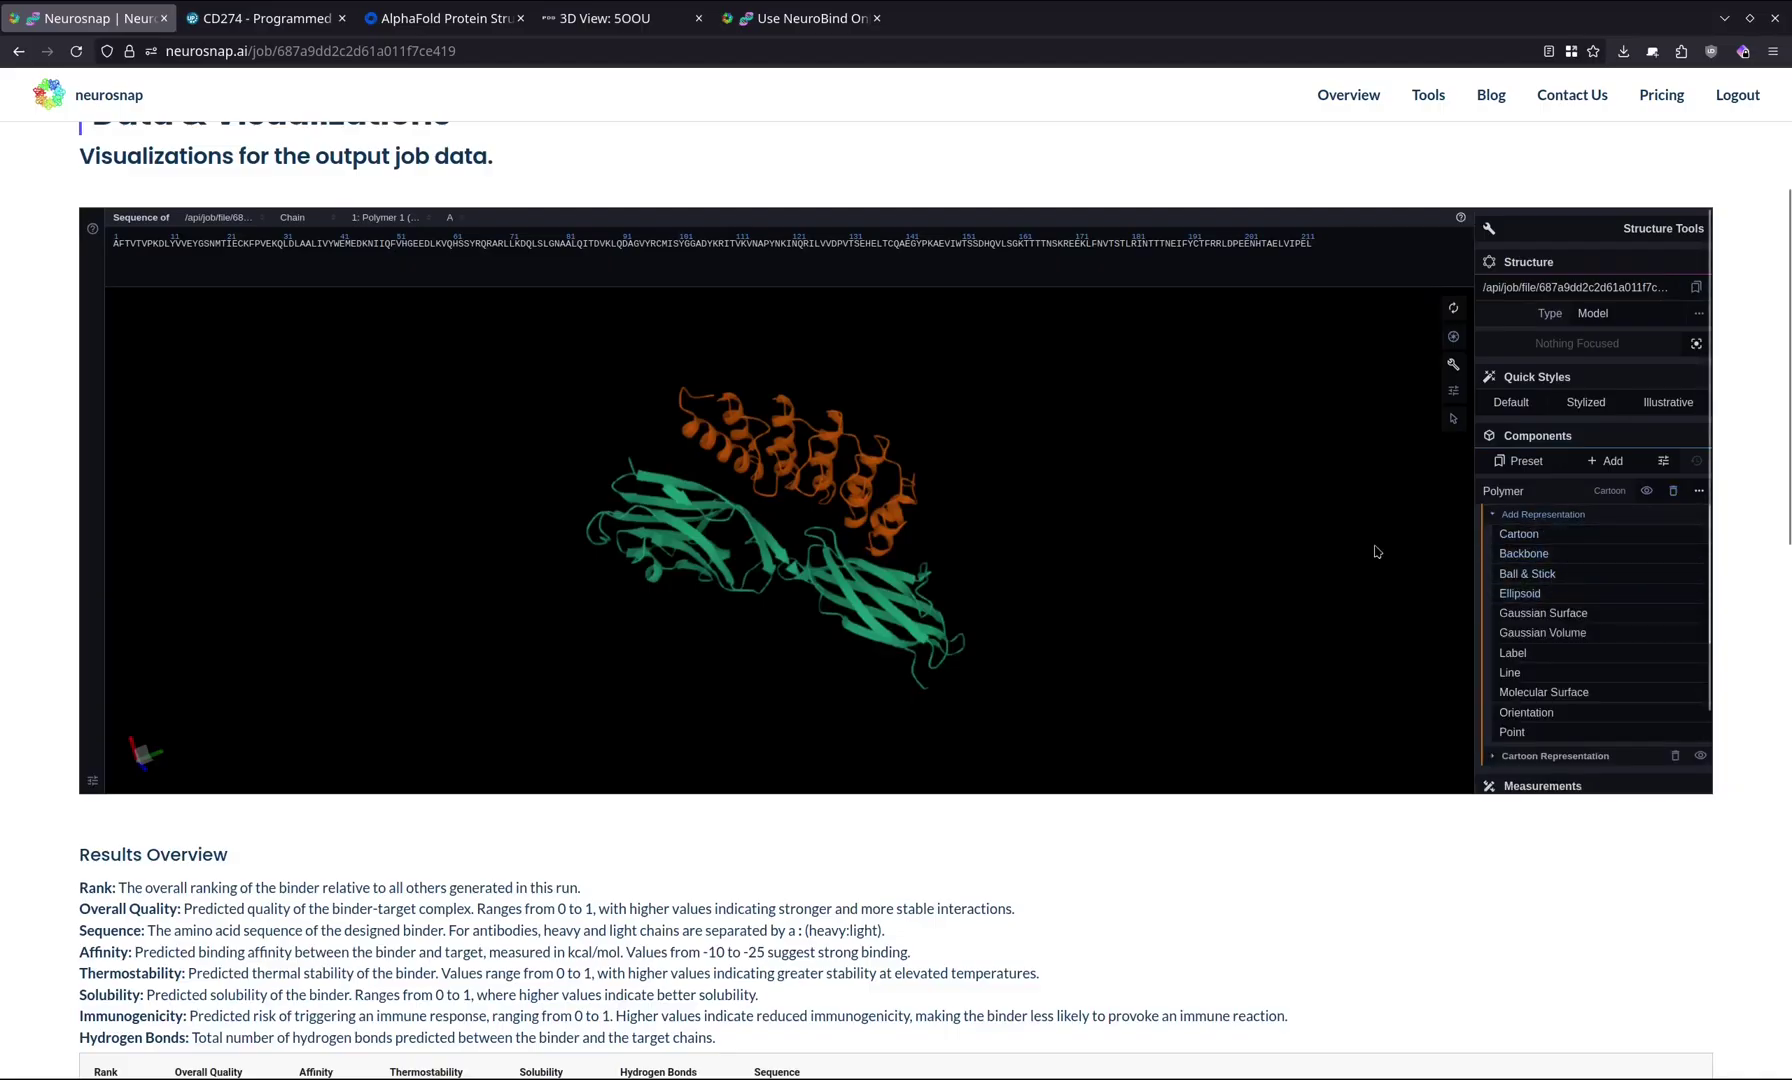
left_click(1561, 699)
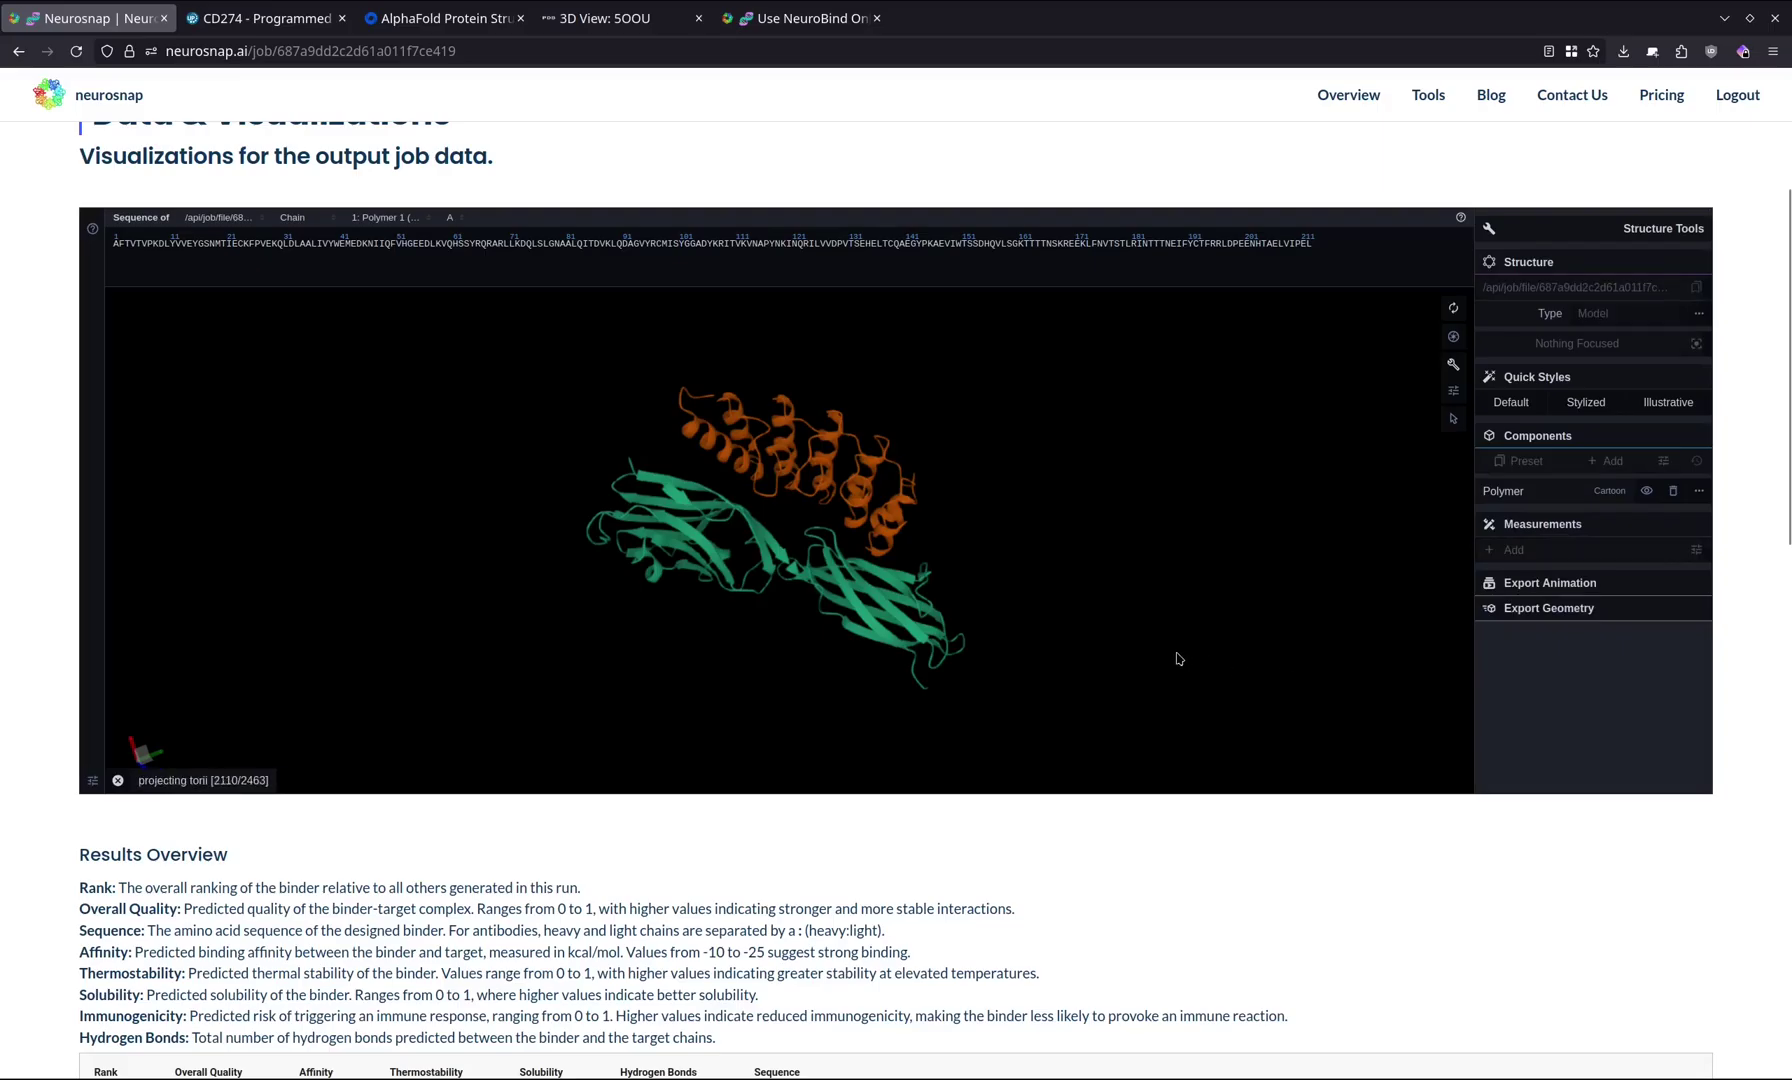
mouse_move(780, 520)
left_mouse_down()
mouse_move(820, 515)
mouse_move(740, 520)
mouse_move(790, 518)
mouse_move(767, 516)
mouse_move(764, 544)
left_mouse_up()
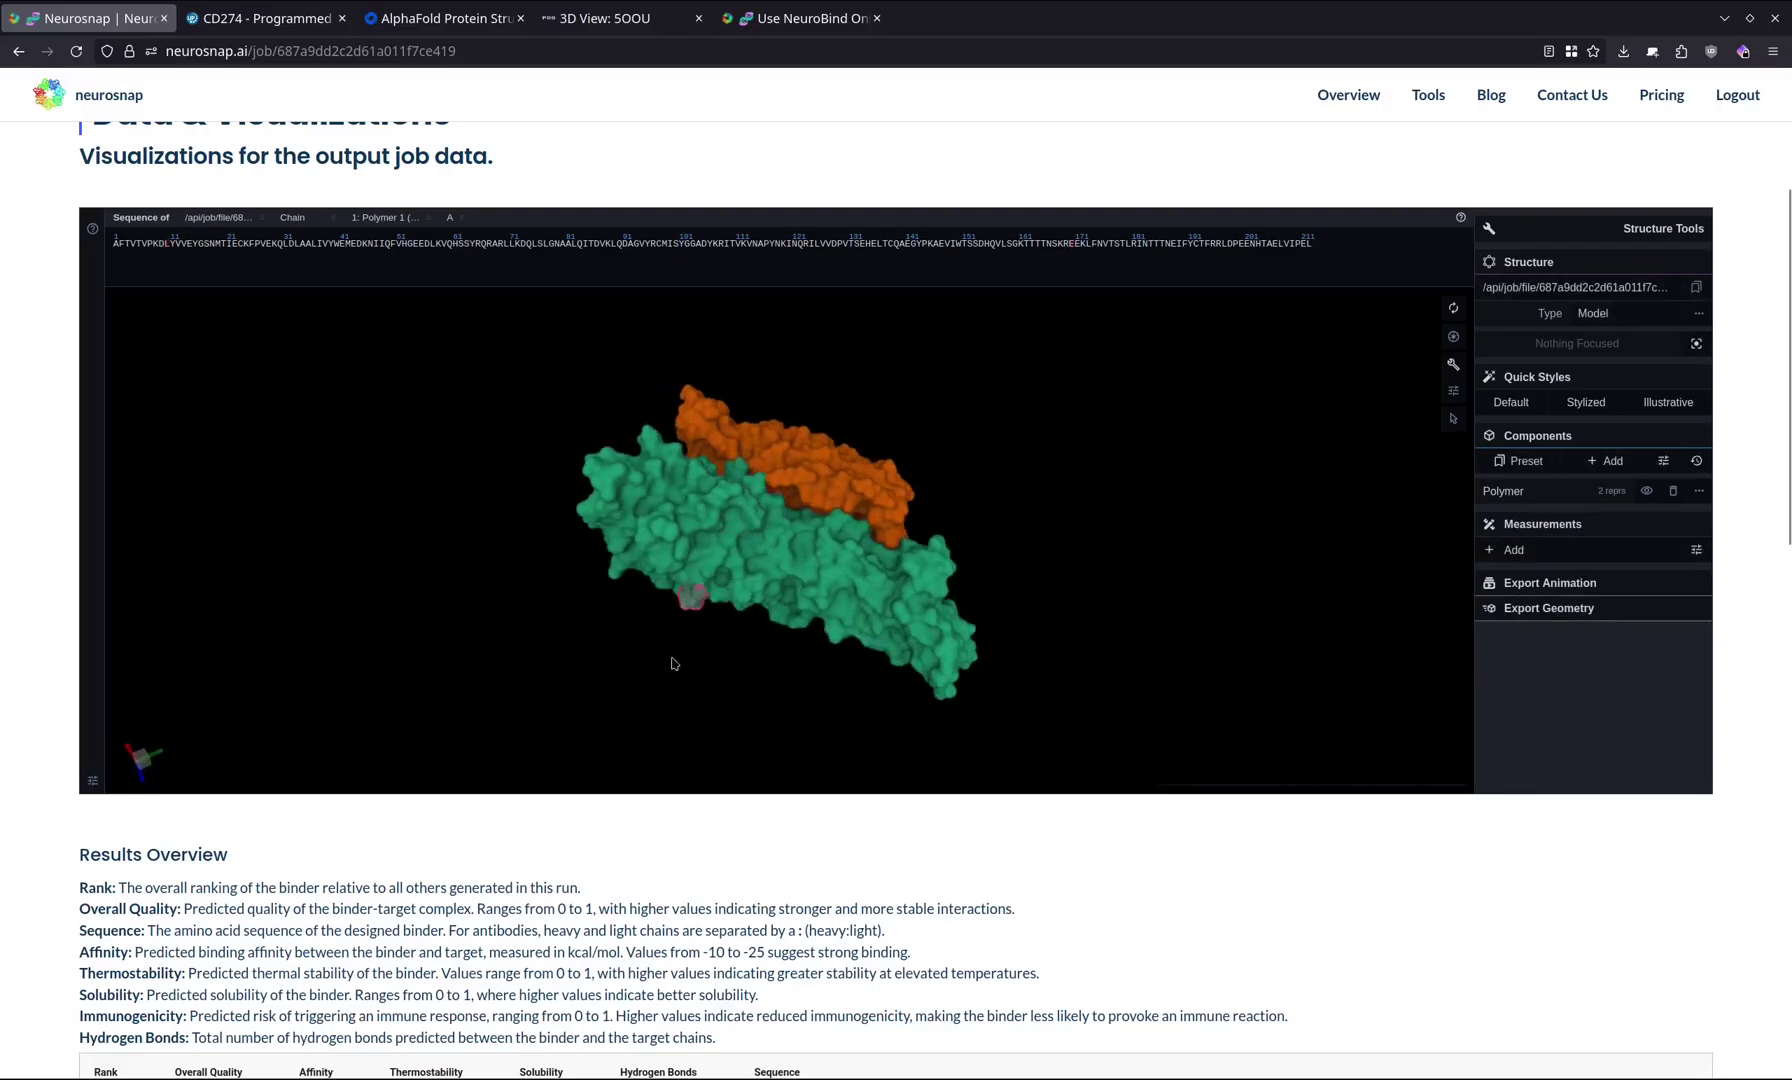
scroll(1743, 675, "down", 10)
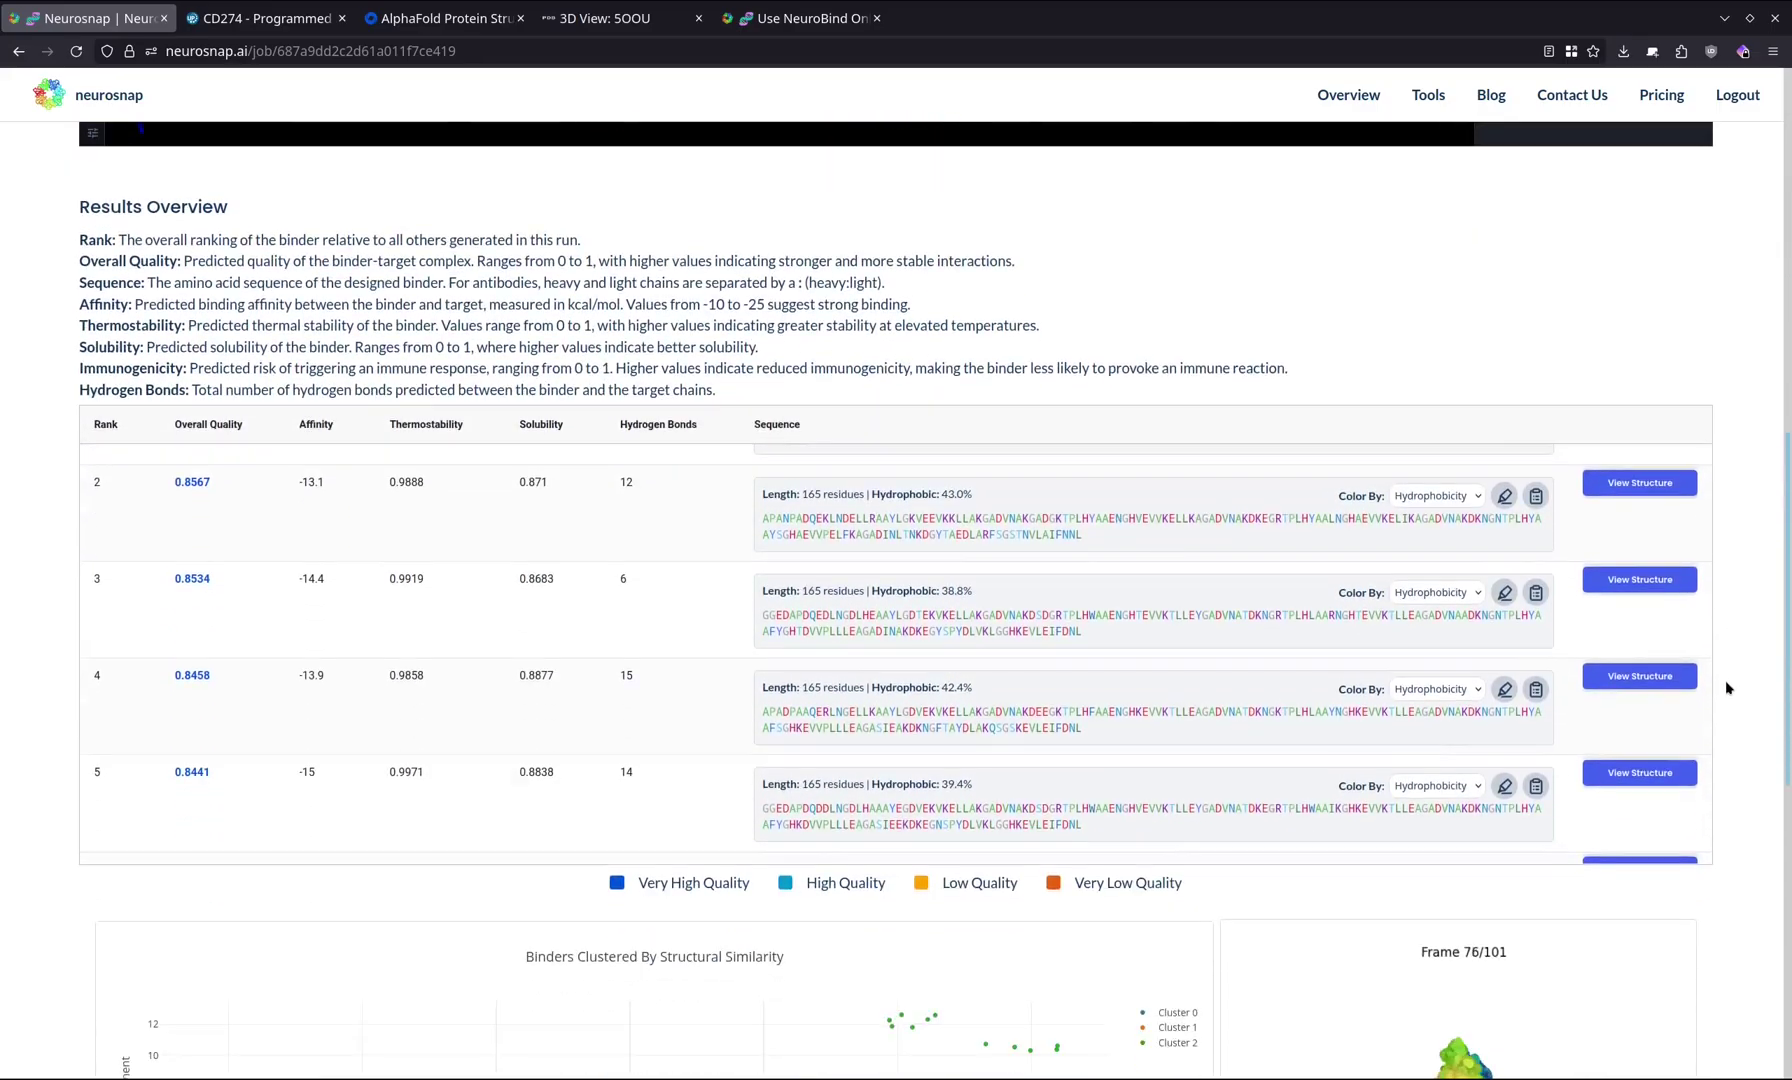
Inspect a Cluster 2 point in the structural-similarity plot, then return to the surface view.
scroll(1728, 803, "down", 1)
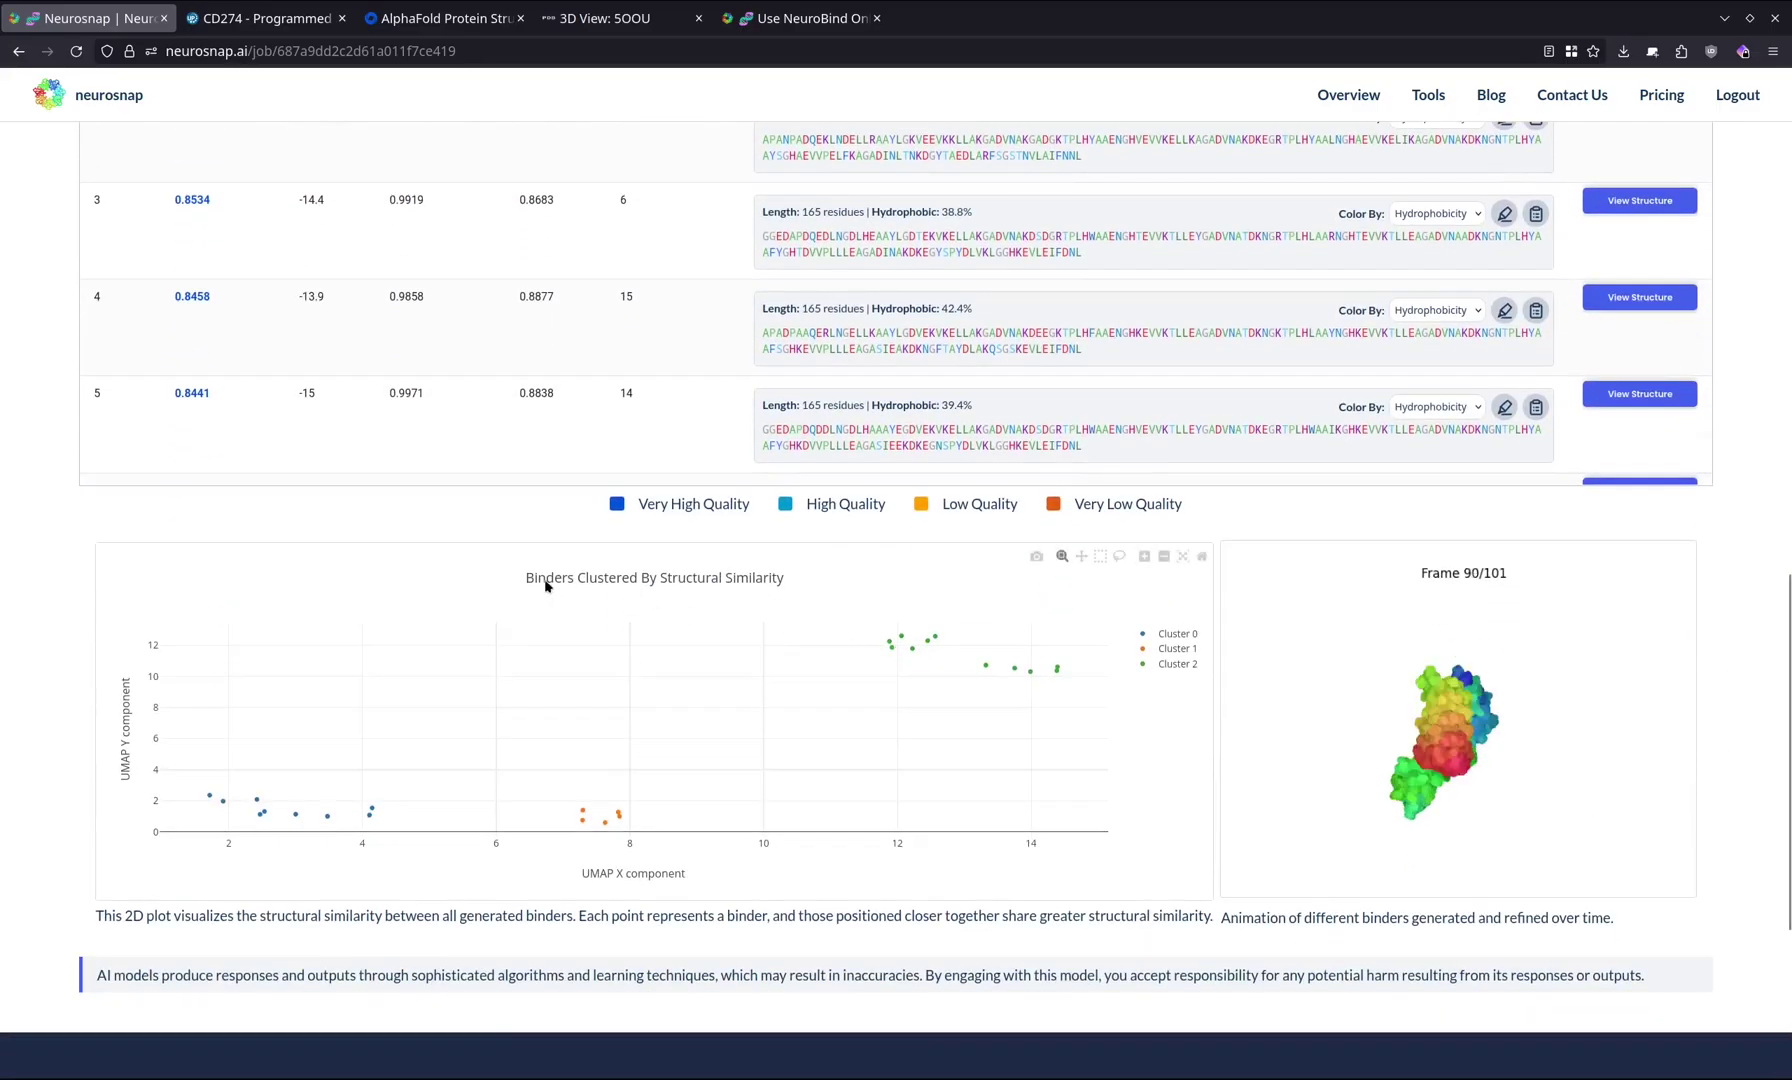
mouse_move(904, 656)
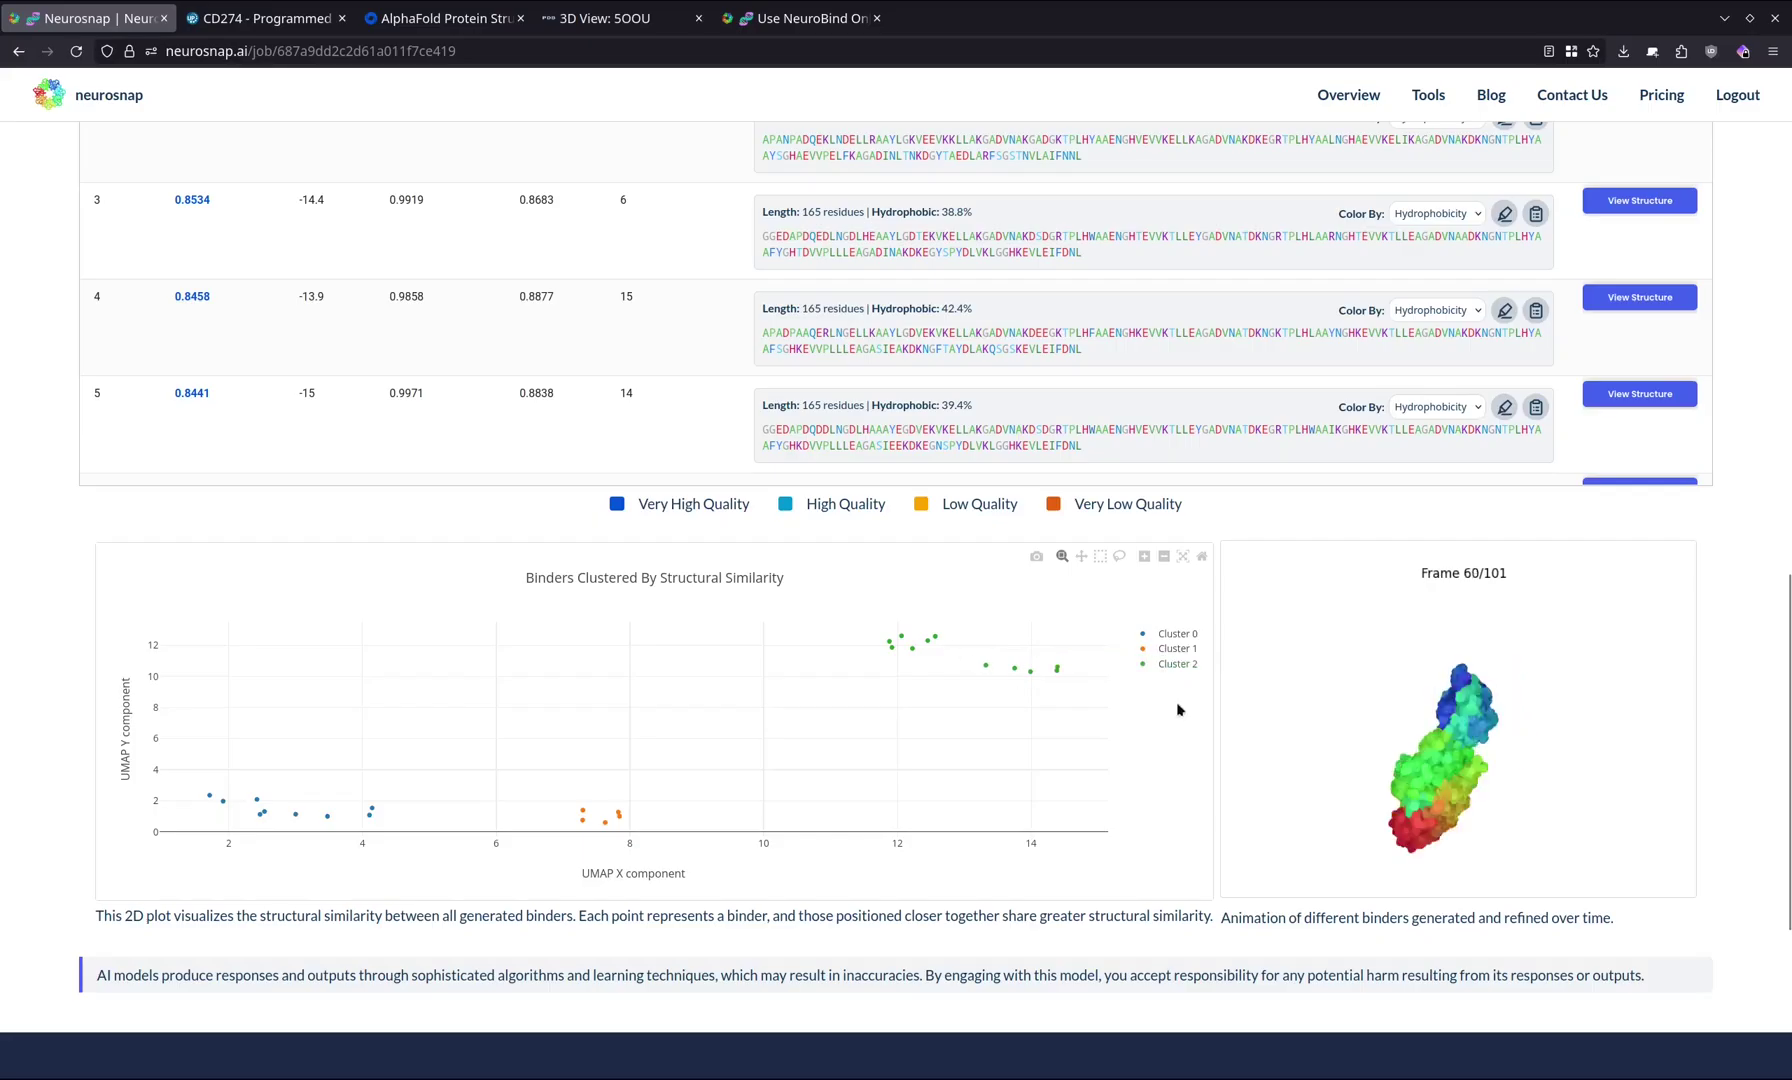
scroll(1600, 750, "up", 1)
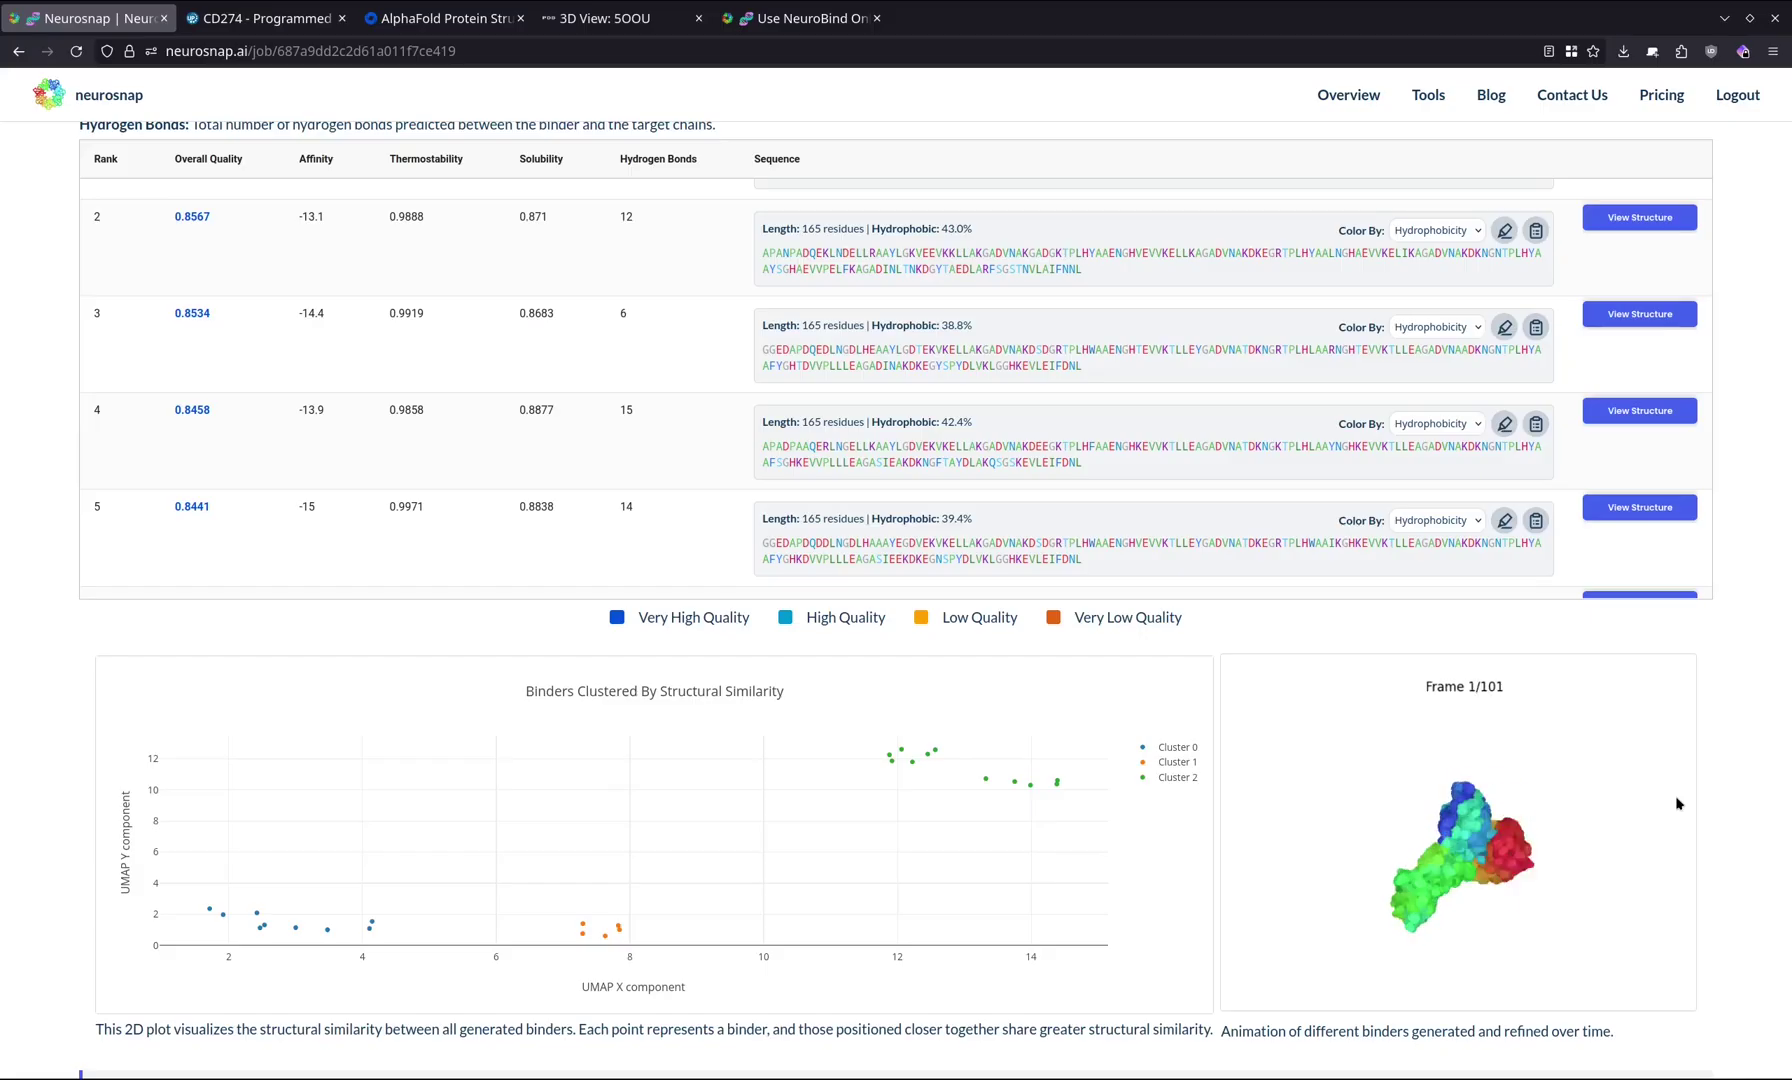
scroll(1780, 600, "up", 10)
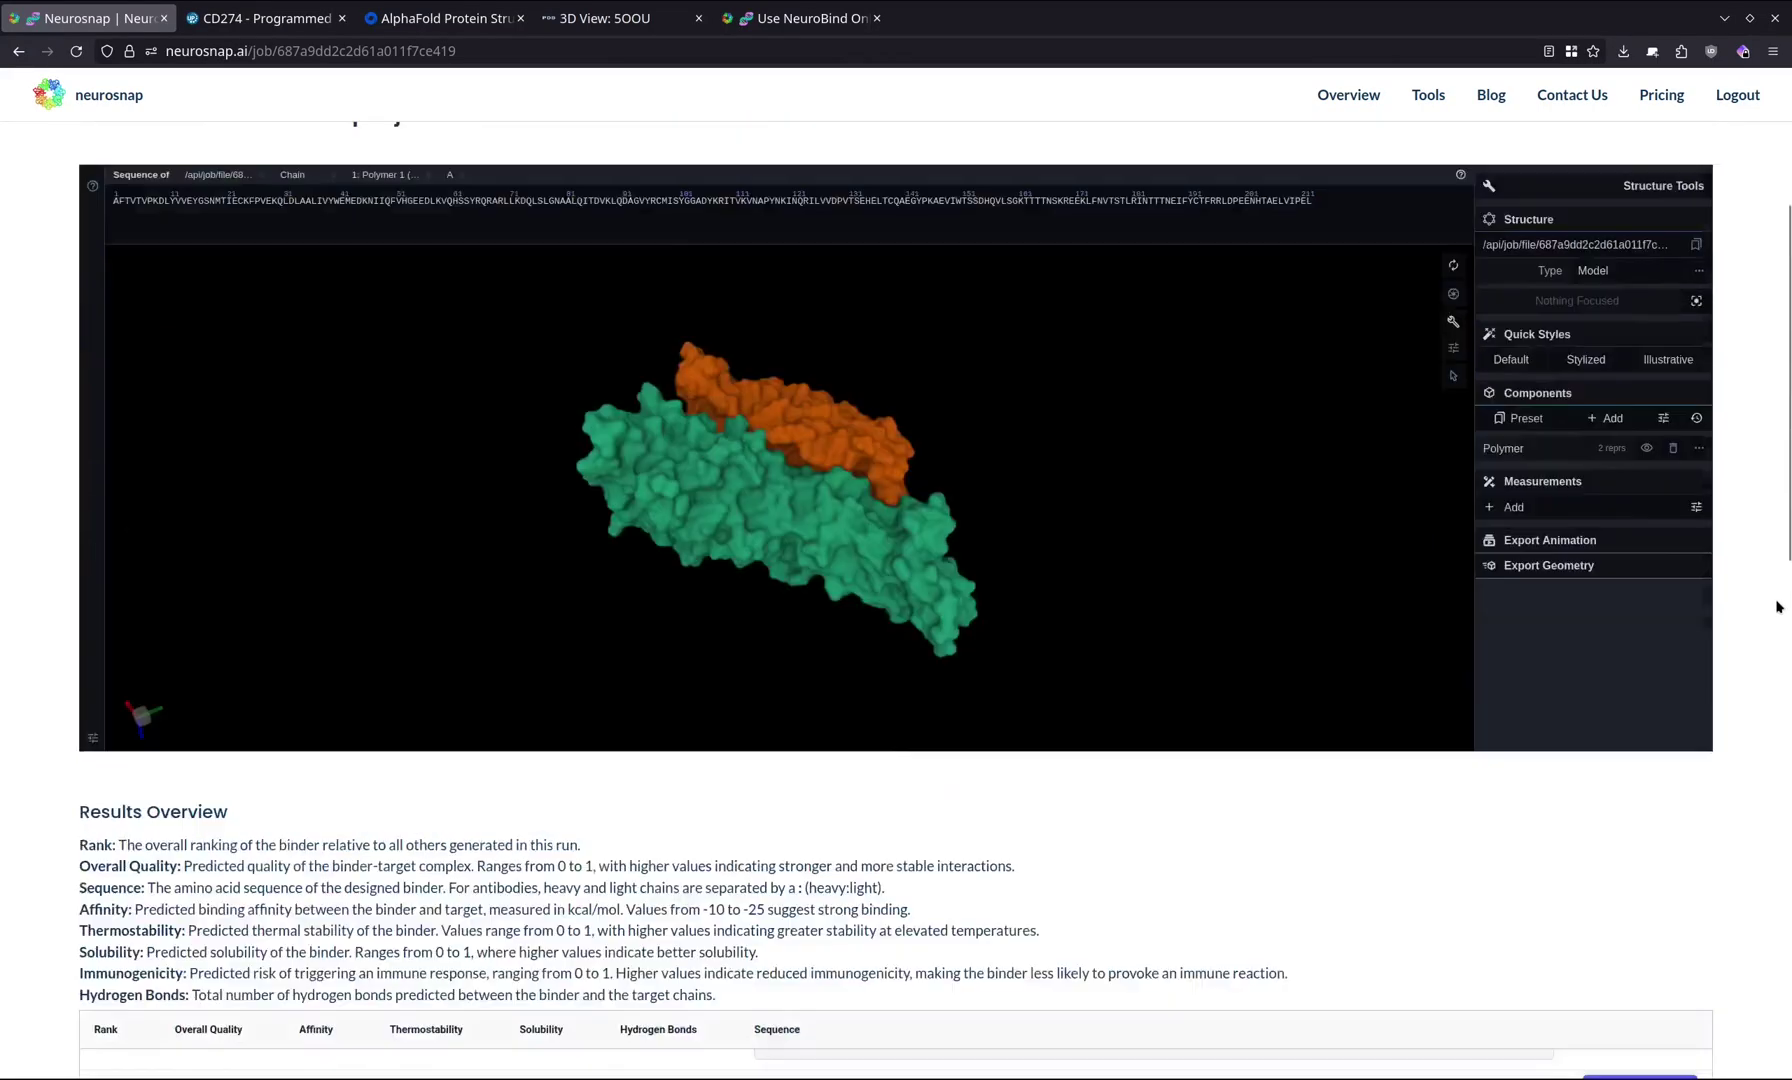